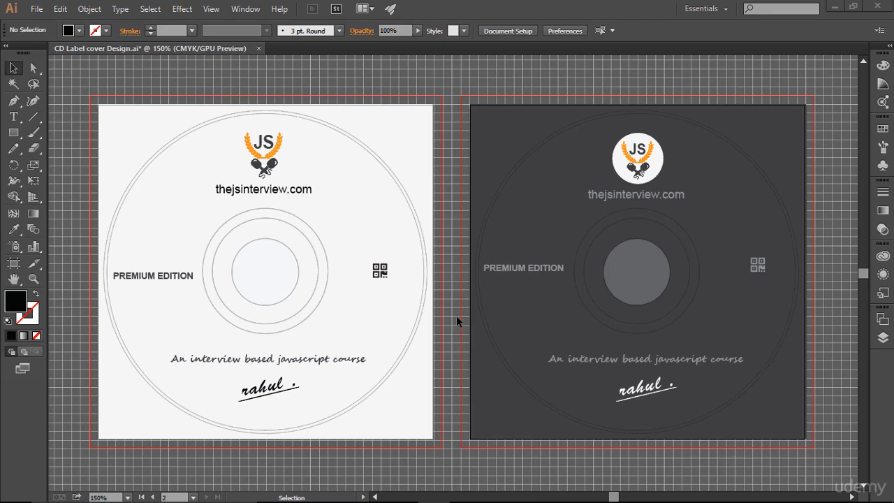
# Create a document named CD Label with two 4.72 × 4.72 in artboards and 0.125 in bleed, and show the grid.
pyautogui.click(37, 9)
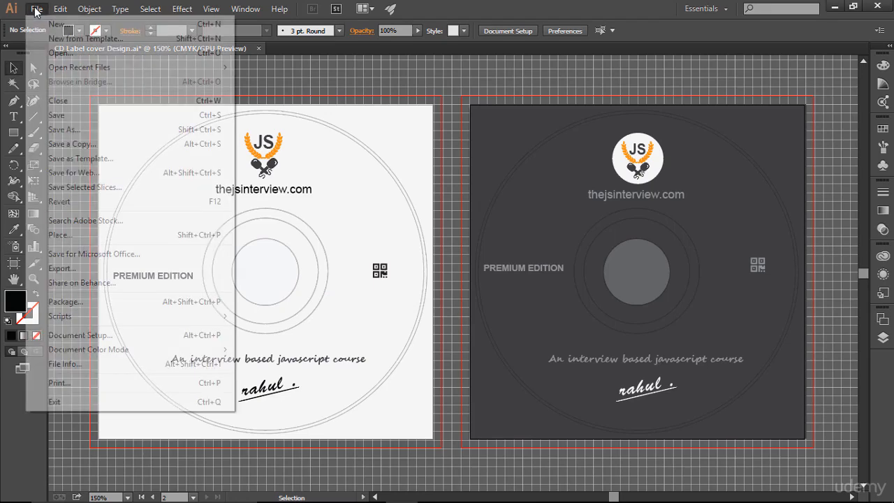
pyautogui.click(50, 28)
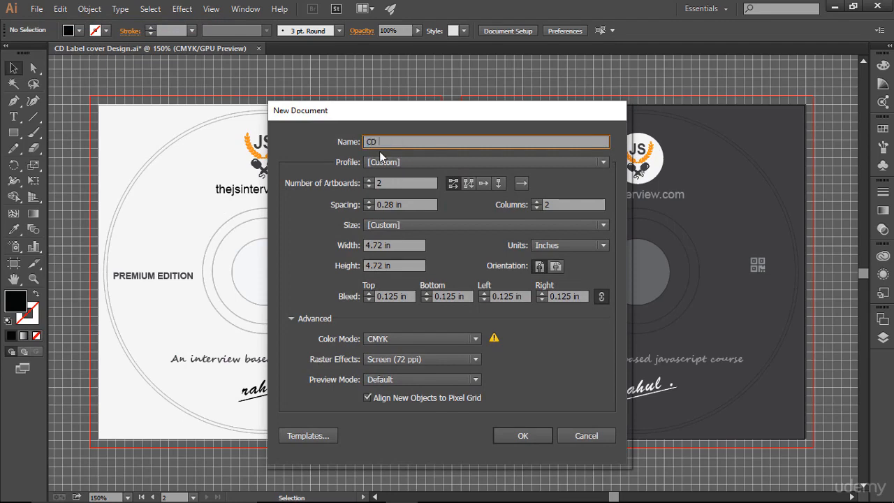
pyautogui.write('CD Label')
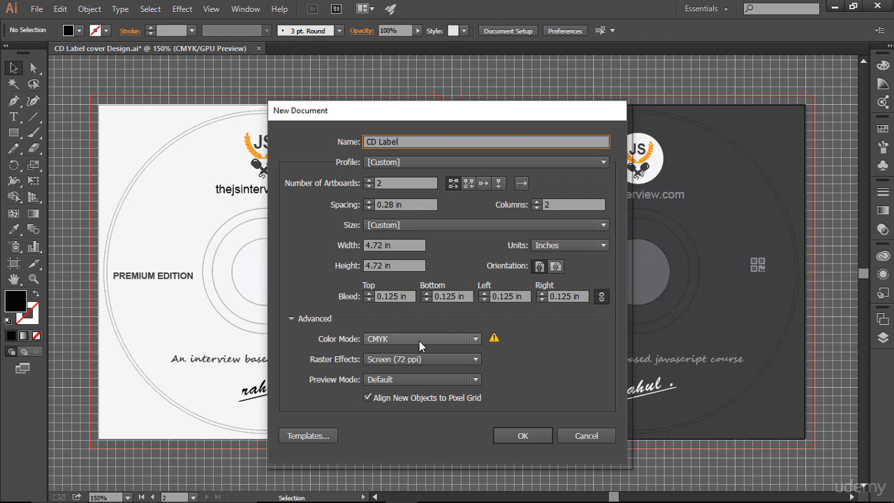
pyautogui.click(522, 435)
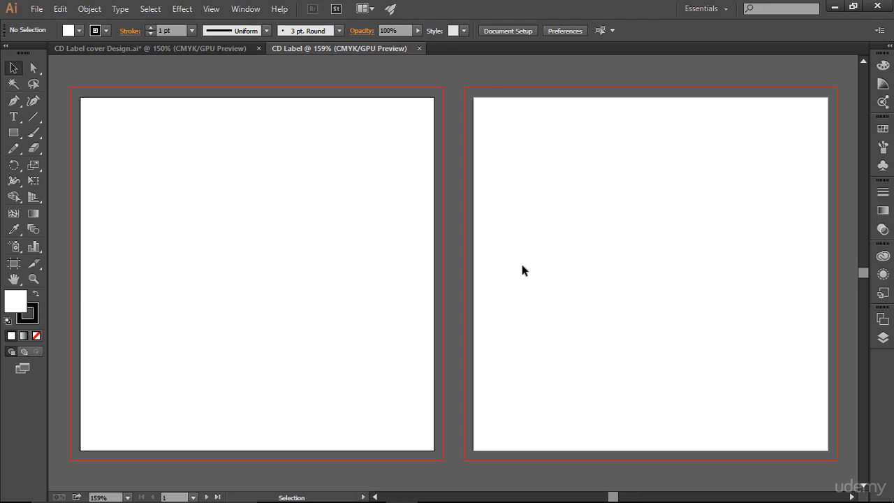
pyautogui.press('ctrl')
pyautogui.hotkey('ctrl', "'")
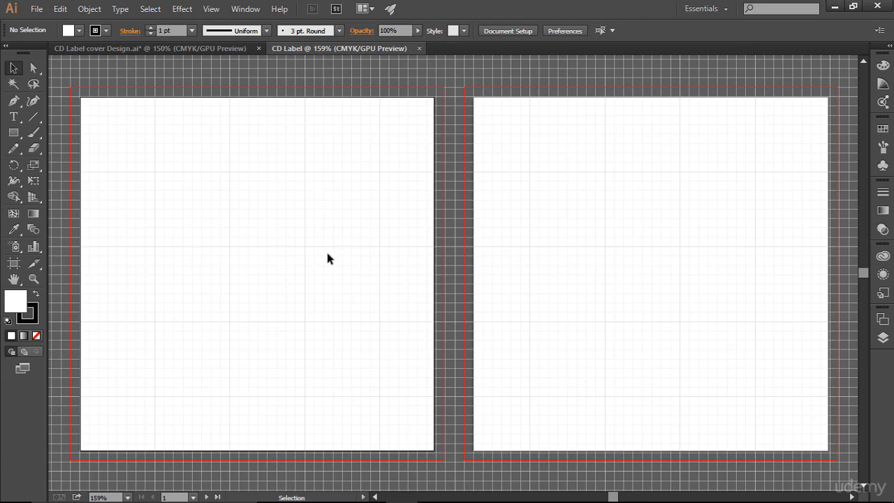
# Draw a circle about 2.83 in in diameter on the first artboard with the Ellipse tool.
pyautogui.click(13, 132)
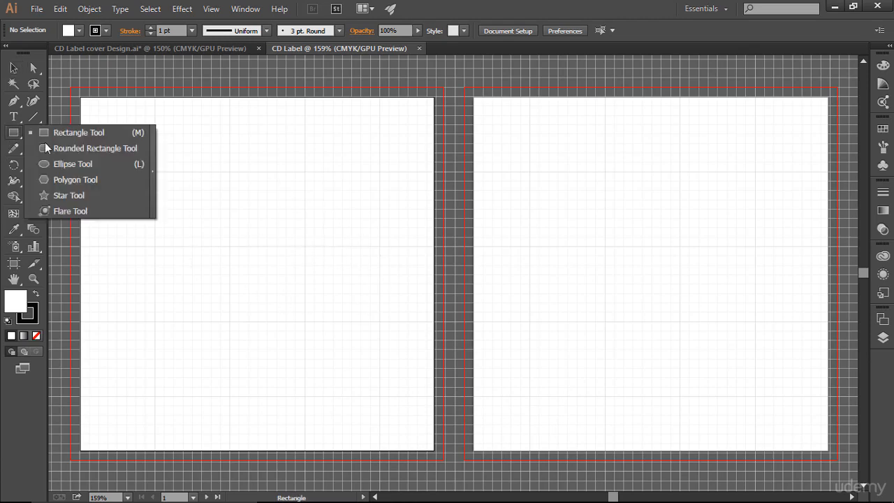
pyautogui.click(55, 165)
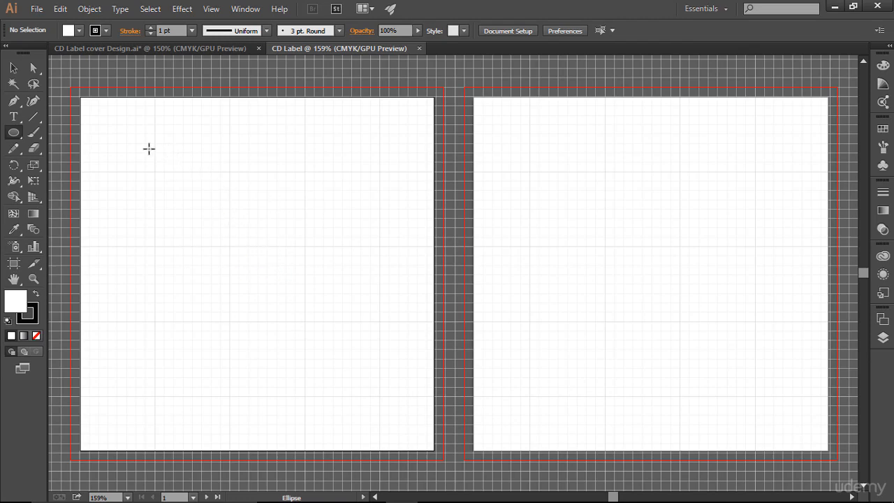
pyautogui.moveTo(148, 148); pyautogui.dragTo(321, 221)
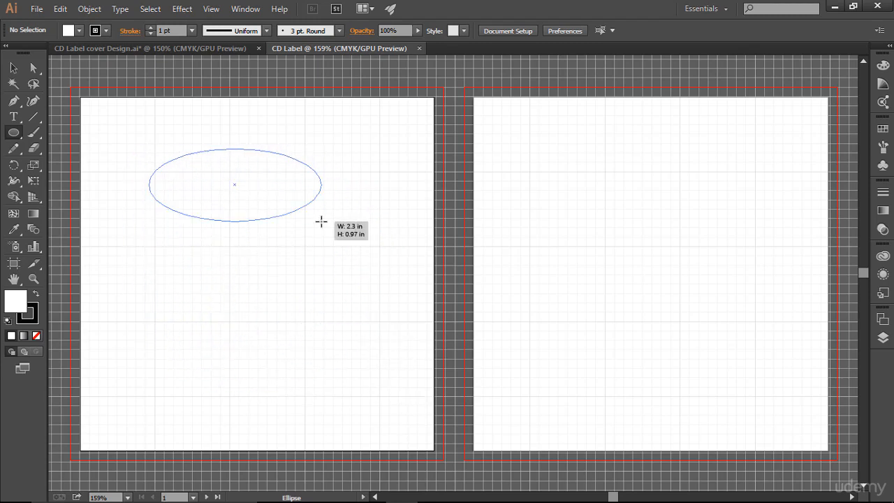
pyautogui.moveTo(321, 221); pyautogui.dragTo(353, 361)
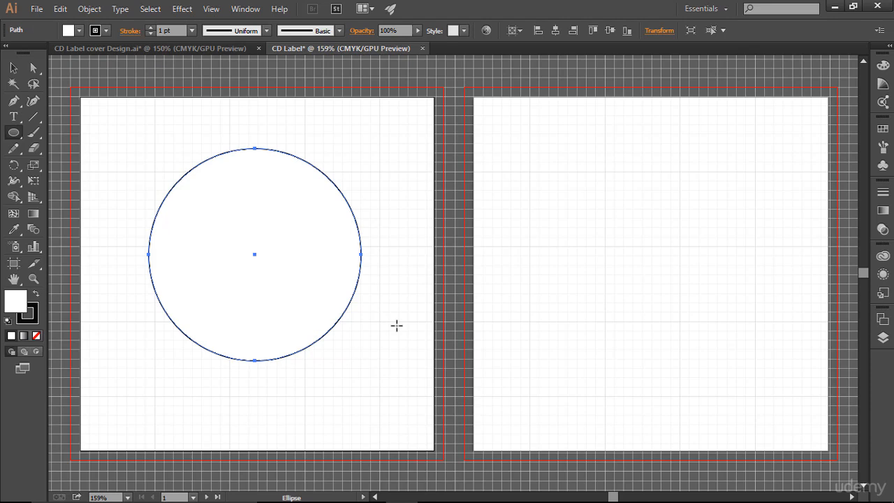
# Check the 116 mm conversion in the browser's converter and set the circle's width and height to 4.57 in.
pyautogui.click(658, 30)
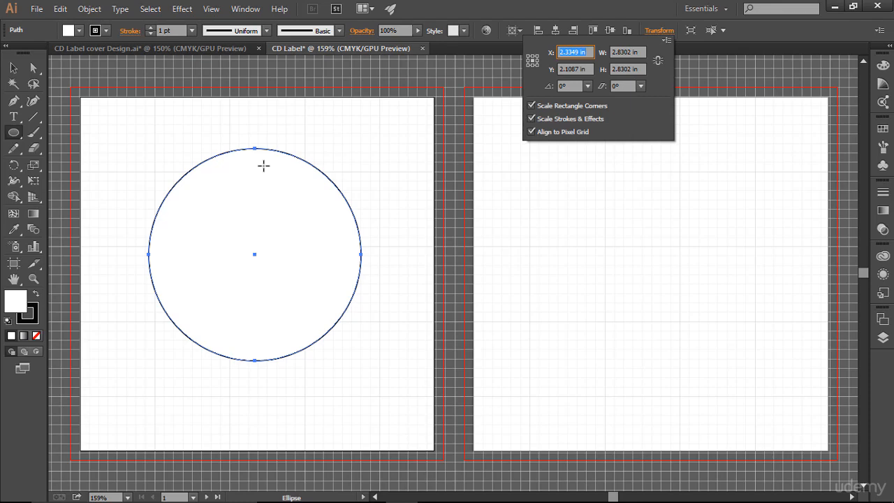
pyautogui.hotkey('alt', 'Tab')
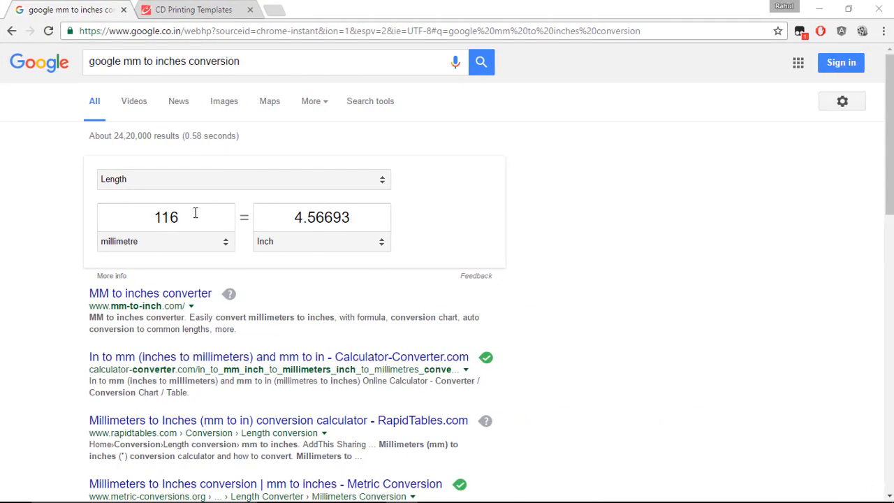
pyautogui.click(196, 213)
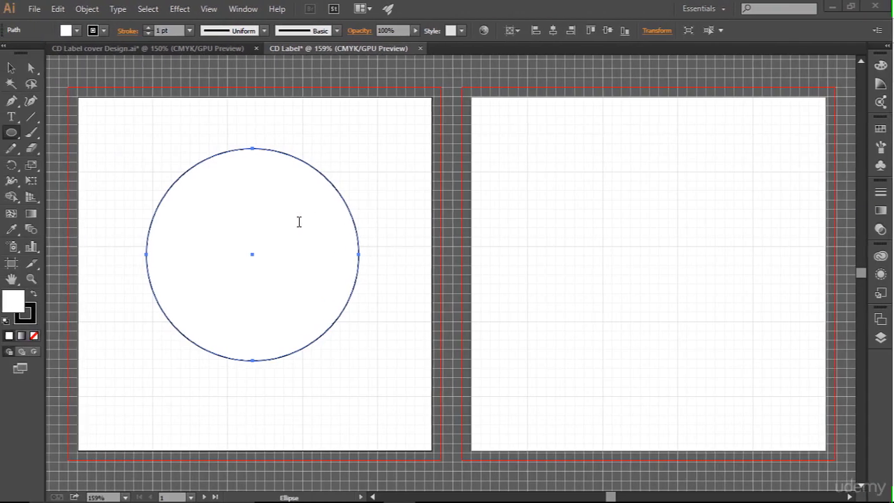
pyautogui.click(660, 31)
pyautogui.press('Tab')
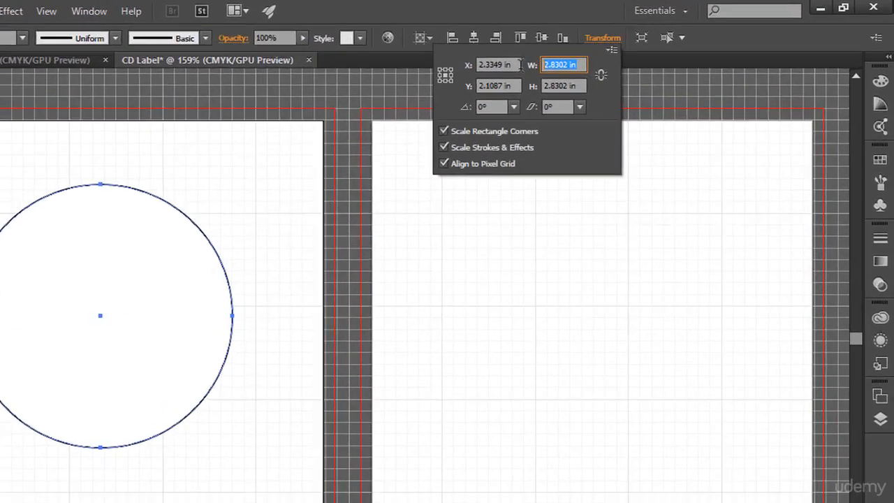
pyautogui.write('4.57')
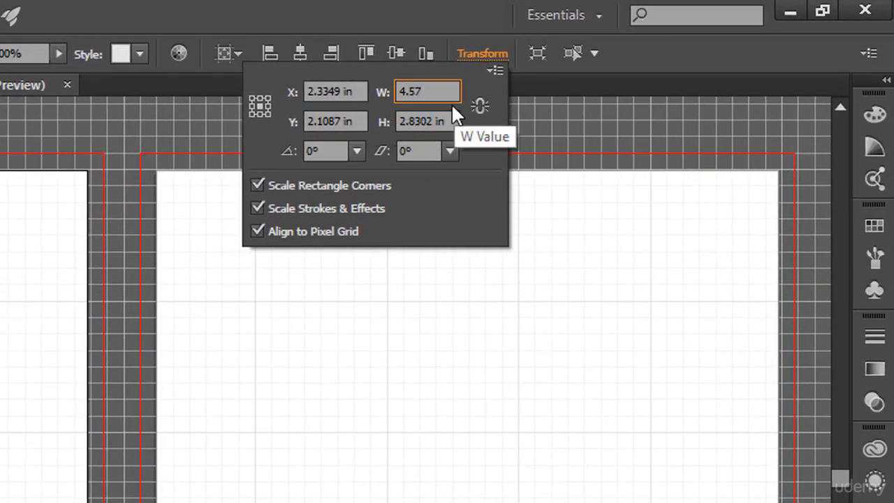
pyautogui.press('Tab')
pyautogui.write('4.57')
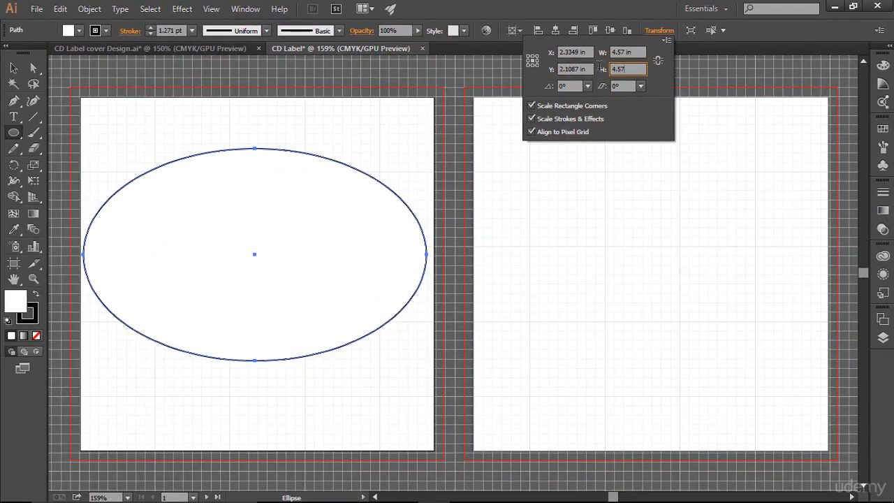
pyautogui.press('Return')
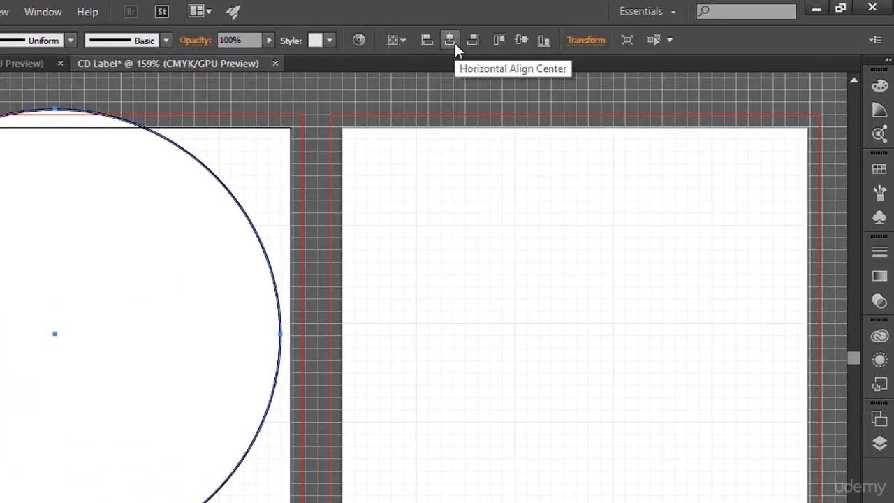
# Center the circle horizontally and vertically on the first artboard, set its stroke weight to 1 pt, and deselect it.
pyautogui.click(450, 40)
pyautogui.click(521, 39)
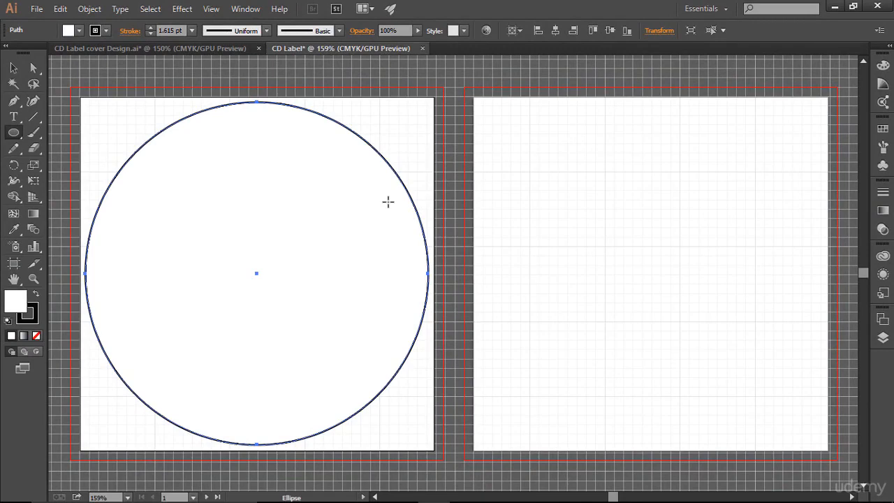
pyautogui.click(153, 34)
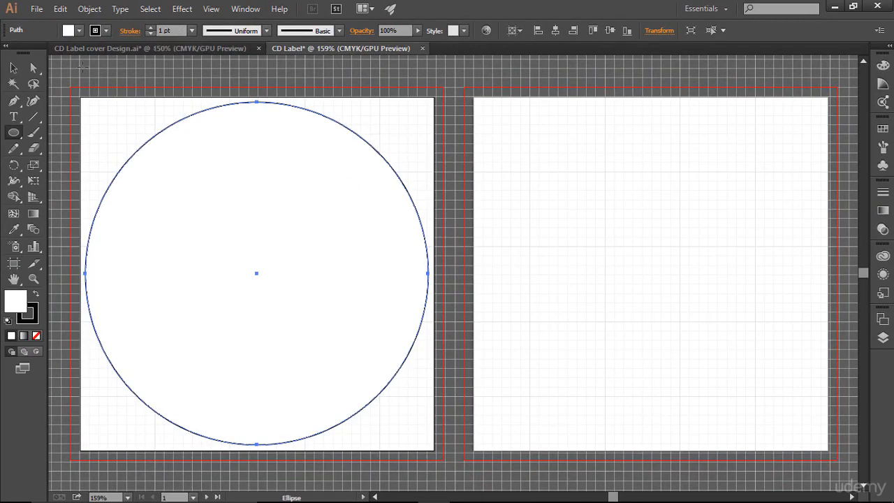
pyautogui.click(12, 68)
pyautogui.click(549, 177)
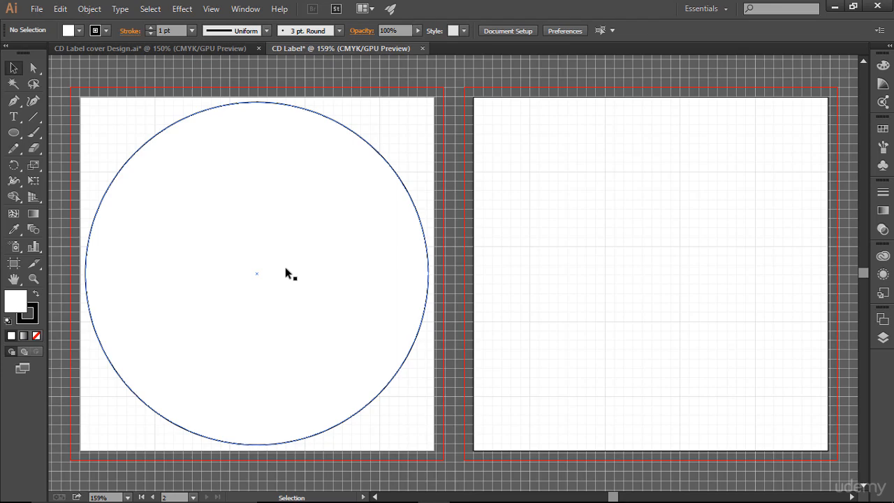
# Draw a second circle about 1.21 in in diameter inside the large circle.
pyautogui.click(13, 133)
pyautogui.click(63, 161)
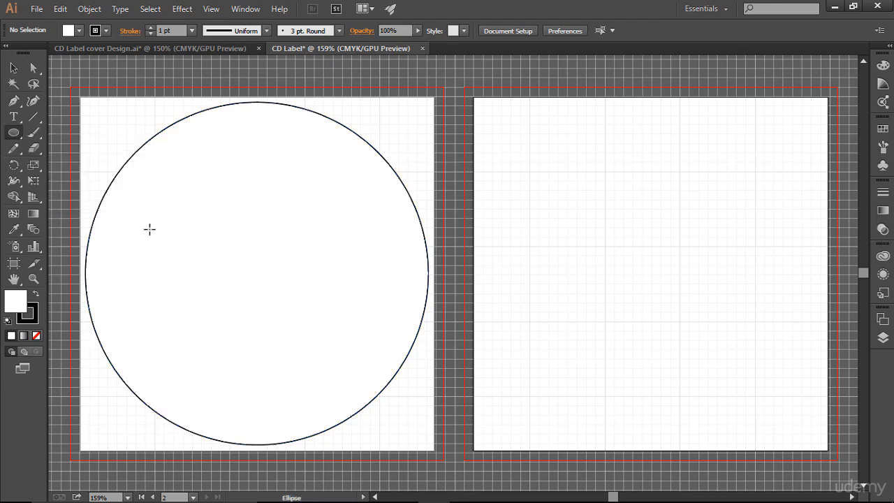
pyautogui.moveTo(216, 201); pyautogui.dragTo(273, 292)
pyautogui.press('ctrl')
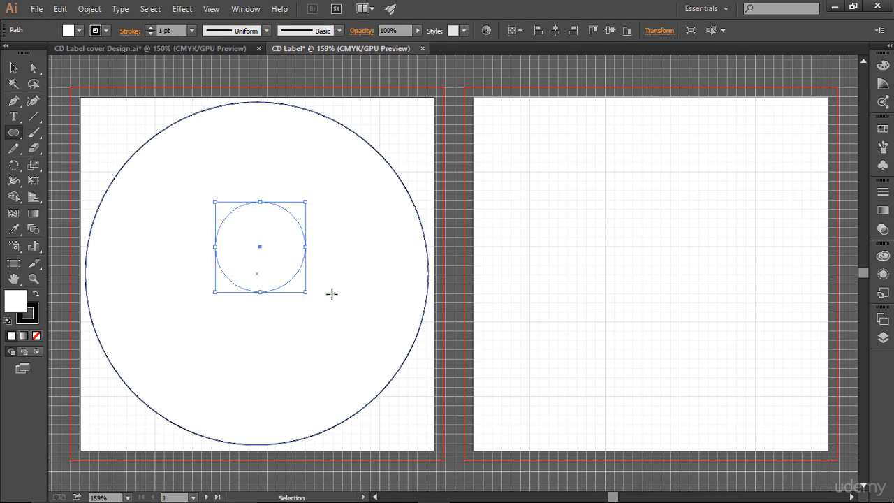
# Switch to the browser's length converter and convert 24 mm to inches.
pyautogui.hotkey('alt', 'Tab')
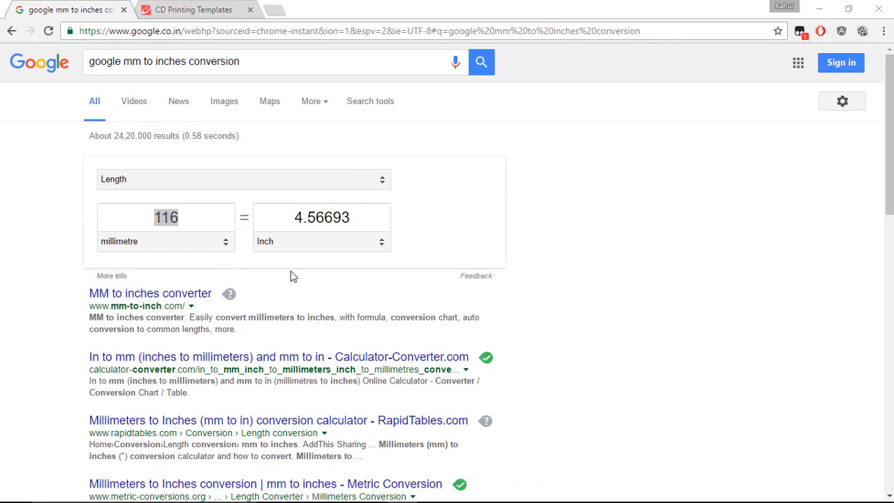
pyautogui.click(197, 217)
pyautogui.moveTo(197, 217); pyautogui.dragTo(124, 215)
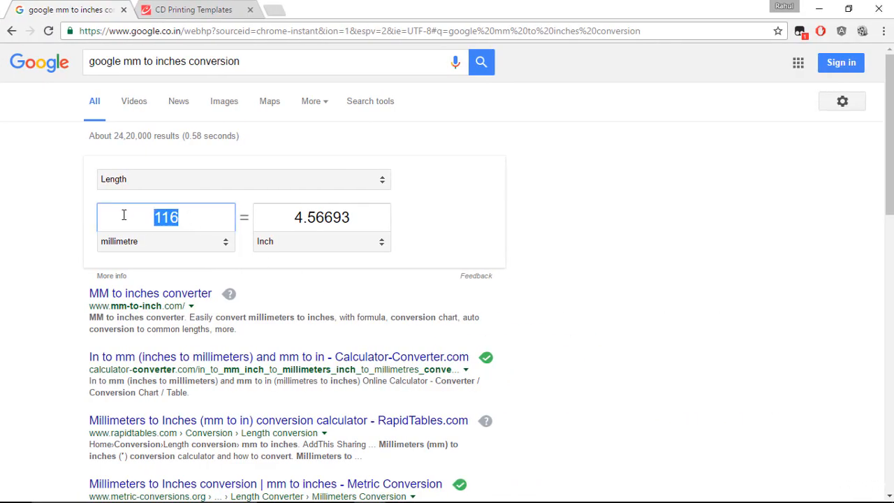
pyautogui.write('24')
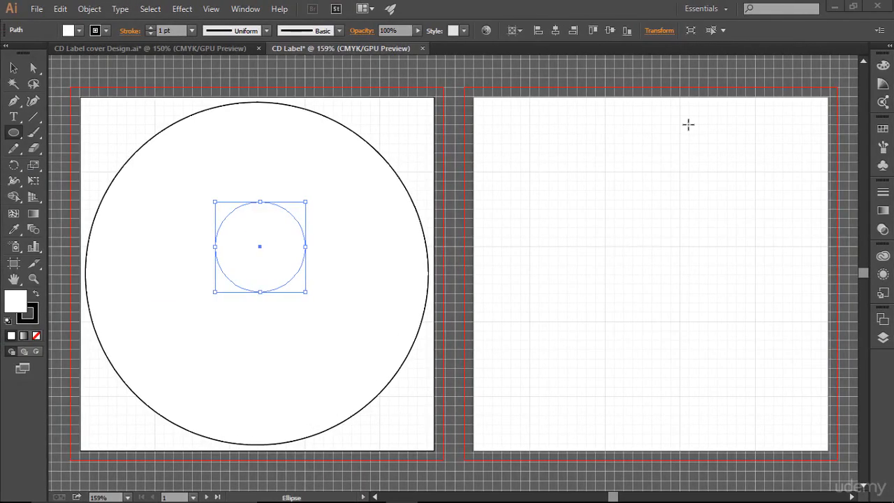
# Switch back to Illustrator and set the small circle's width and height to 0.95 in.
pyautogui.press('l')
pyautogui.click(660, 31)
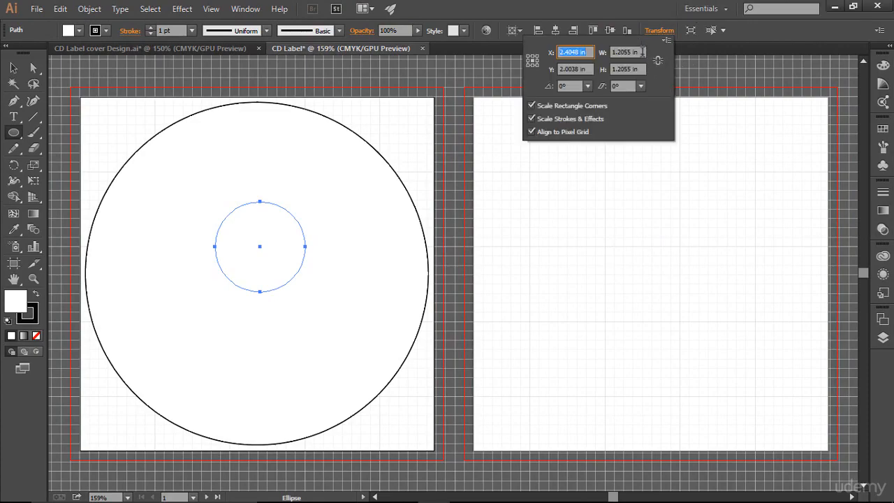
pyautogui.click(642, 51)
pyautogui.write('0.9')
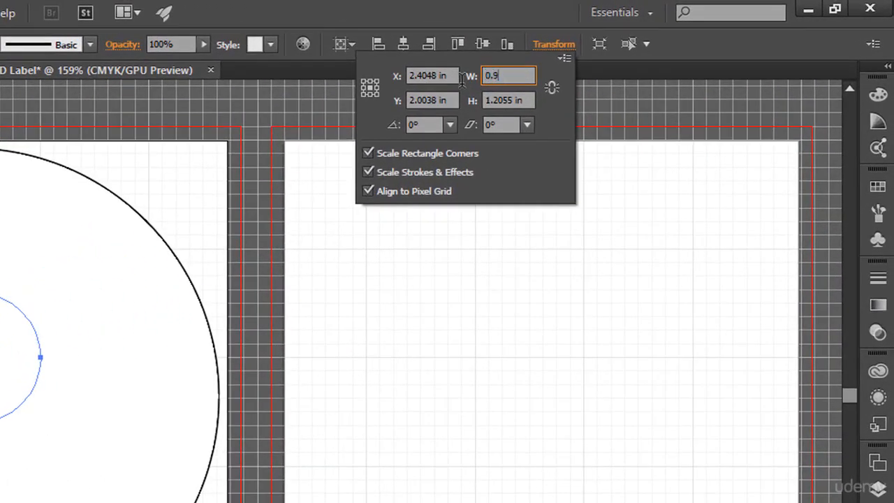
pyautogui.write('5')
pyautogui.click(524, 100)
pyautogui.write('0.9')
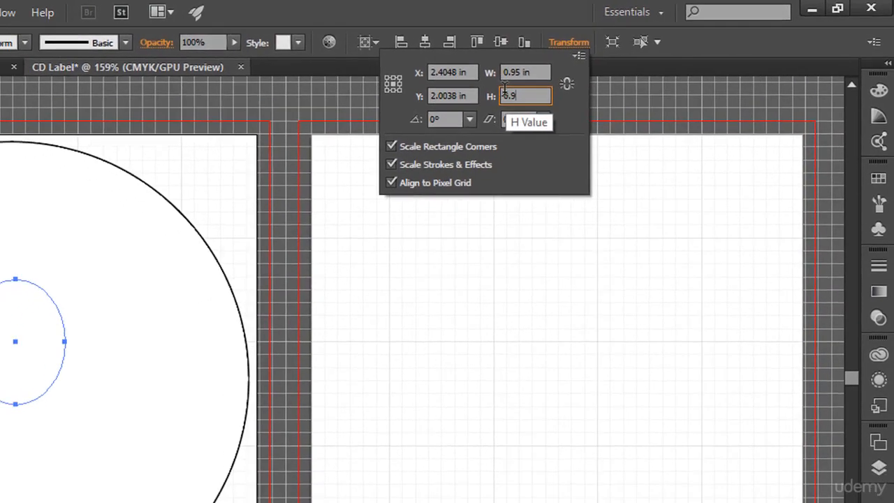
pyautogui.write('5')
pyautogui.press('Return')
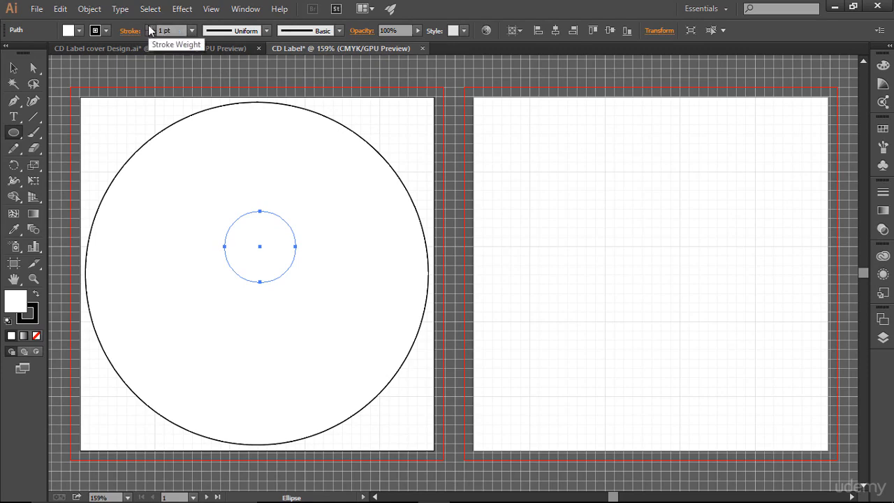
# Deselect the small circle and move its path above the large circle's path within Layer 1.
pyautogui.click(13, 68)
pyautogui.click(653, 313)
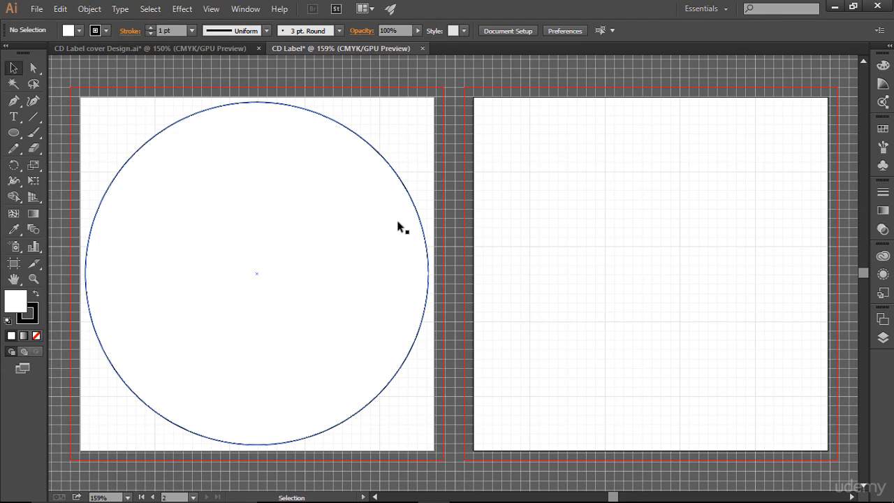
pyautogui.click(883, 338)
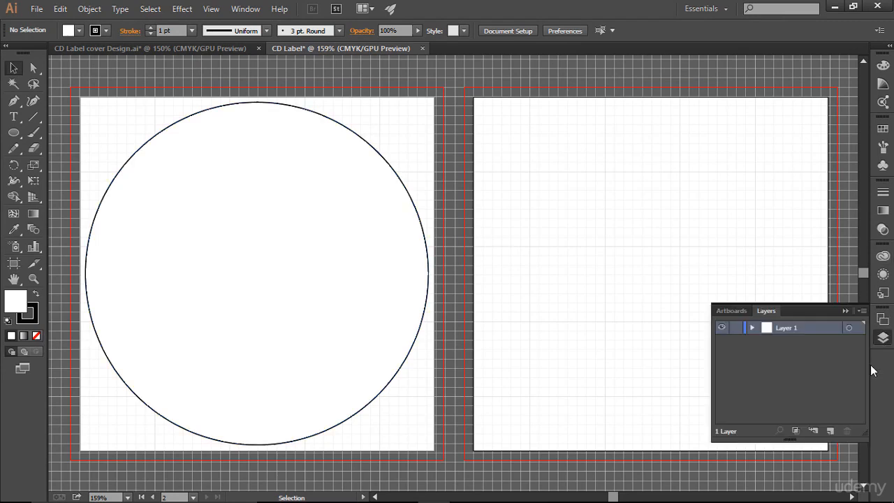
pyautogui.click(753, 328)
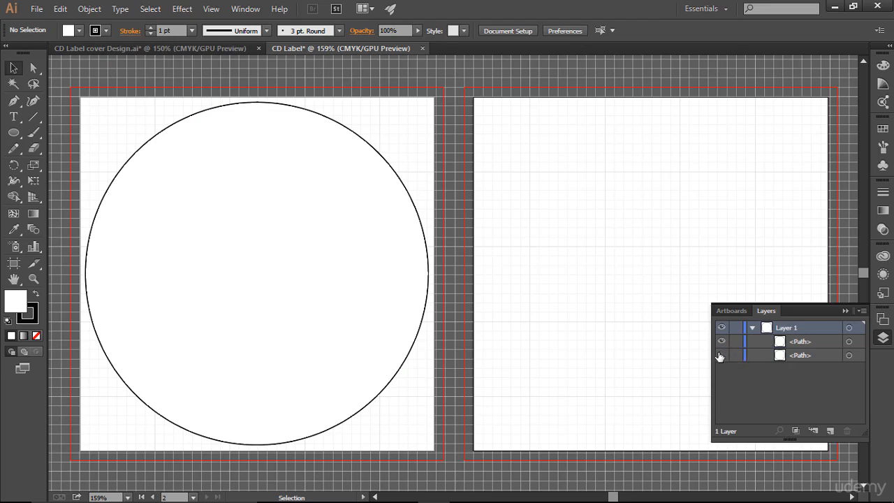
pyautogui.moveTo(789, 357); pyautogui.dragTo(786, 337)
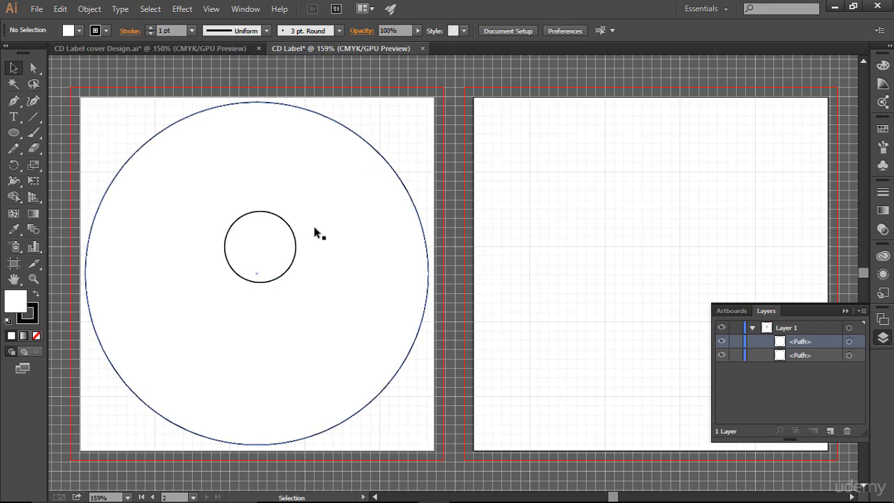
# Center the small circle horizontally and vertically on the first artboard and deselect it.
pyautogui.click(294, 235)
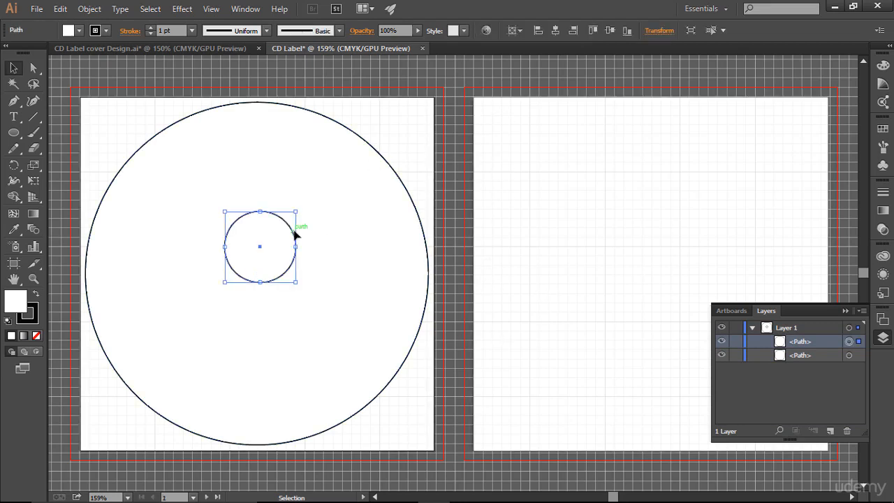
pyautogui.click(555, 30)
pyautogui.click(606, 34)
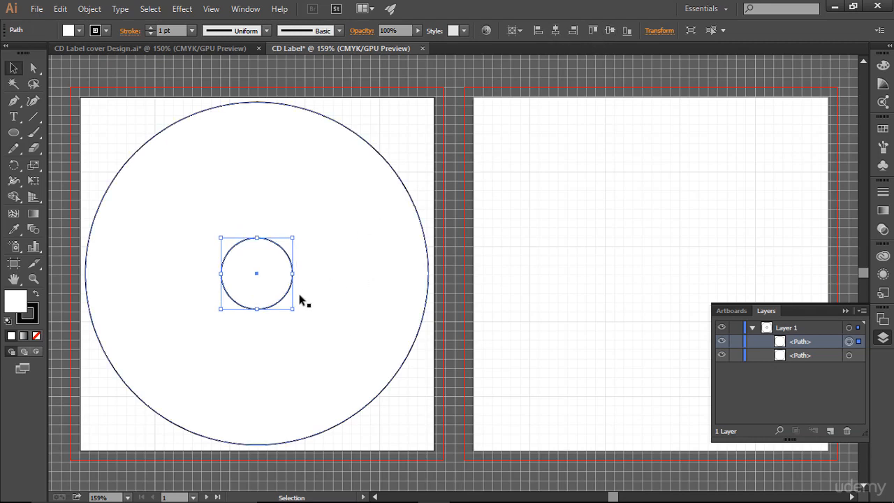
pyautogui.click(638, 253)
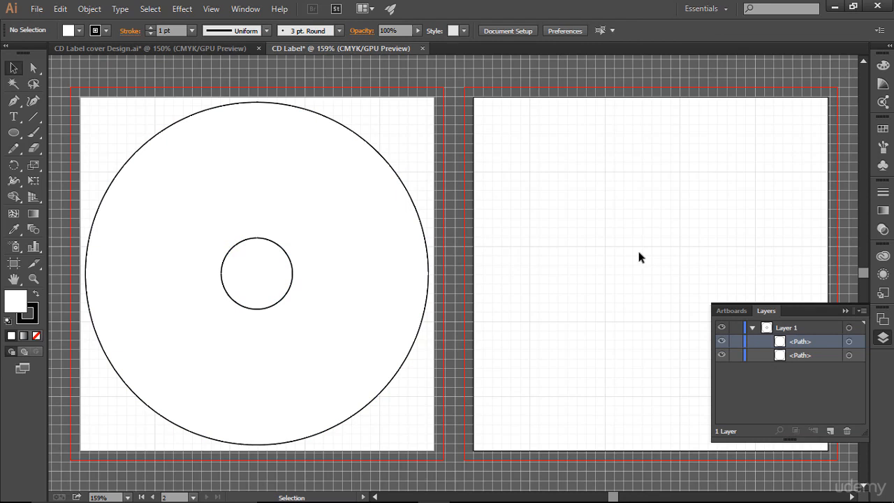
# Cut the small circle out of the large circle on the first artboard with the Shape Builder tool and deselect the disc.
pyautogui.moveTo(139, 98); pyautogui.dragTo(423, 404)
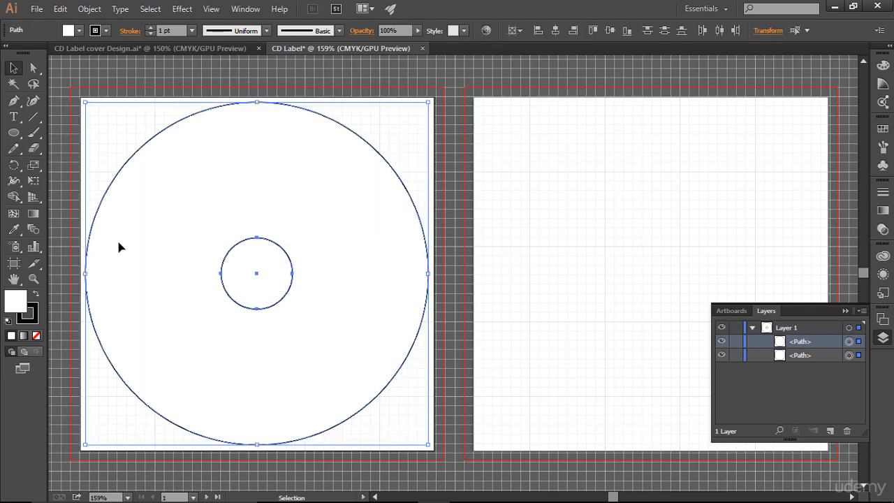
pyautogui.moveTo(15, 199); pyautogui.dragTo(56, 198)
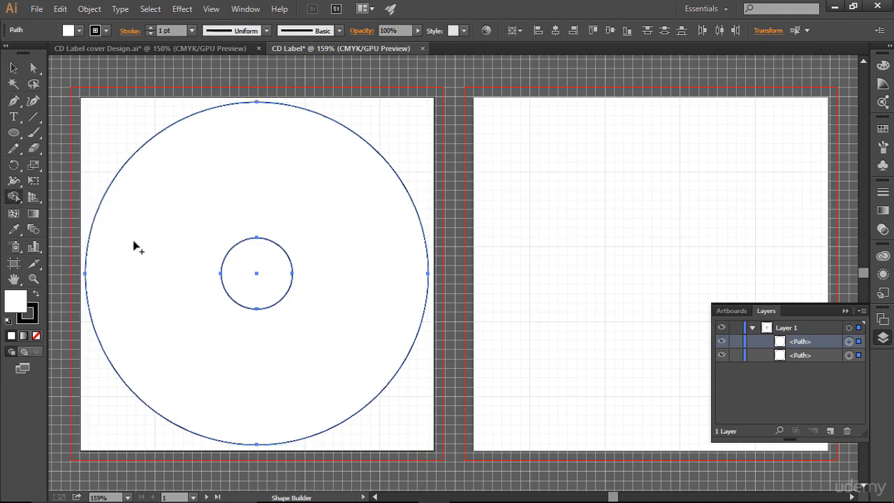
pyautogui.keyDown('alt'); pyautogui.click(261, 265); pyautogui.keyUp('alt')
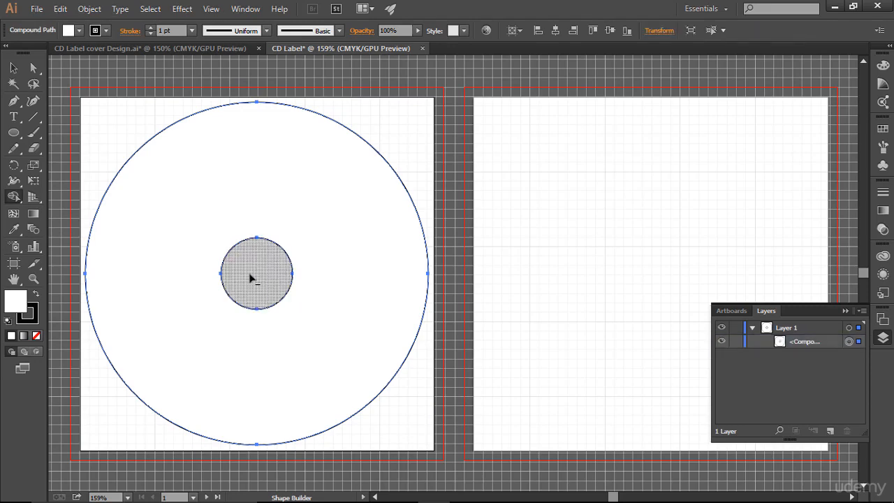
pyautogui.click(14, 68)
pyautogui.click(561, 223)
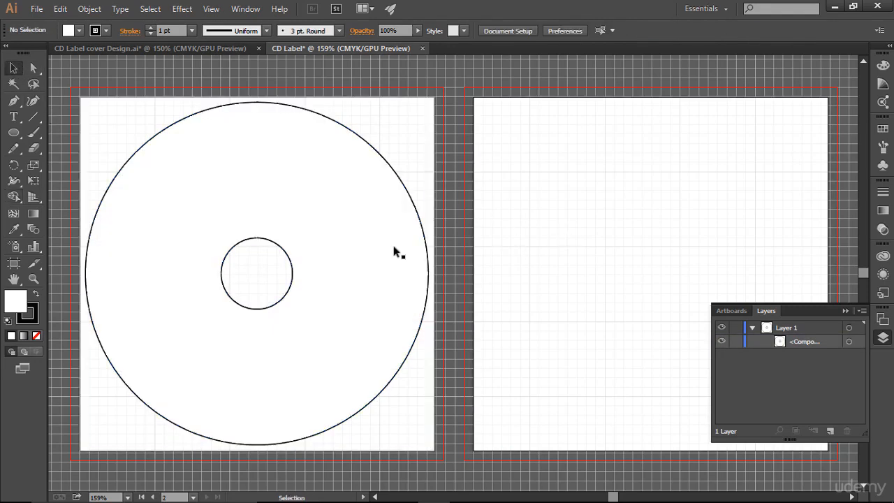
# Move the disc across the gap between the artboards to check the center hole, undo the moves and deselect it.
pyautogui.moveTo(393, 254); pyautogui.dragTo(648, 280)
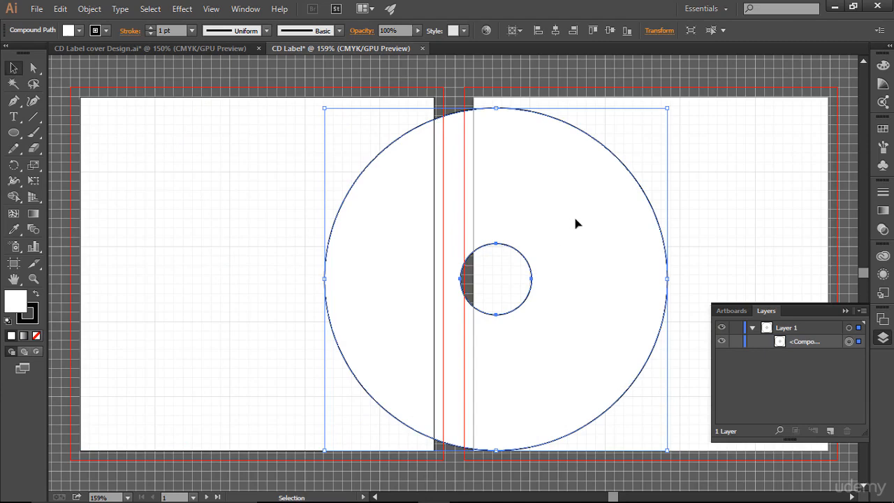
pyautogui.moveTo(577, 223); pyautogui.dragTo(549, 223)
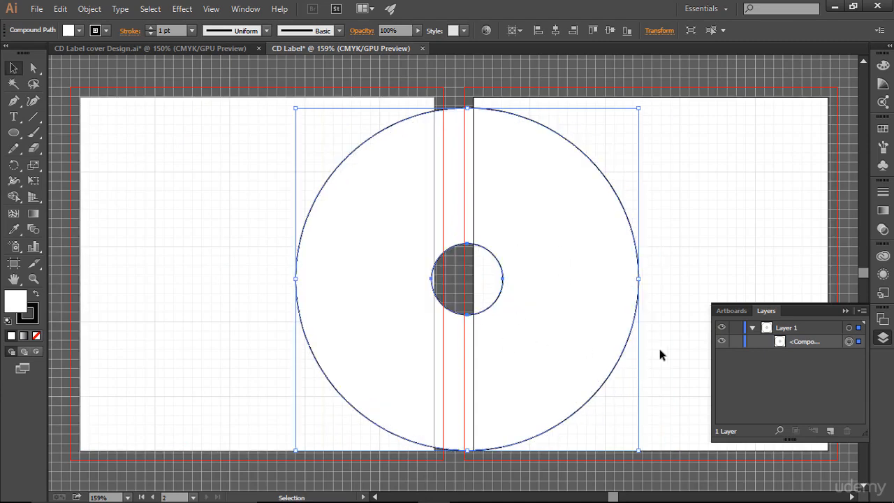
pyautogui.press('a')
pyautogui.hotkey('ctrl', 'z')
pyautogui.hotkey('ctrl', 'z')
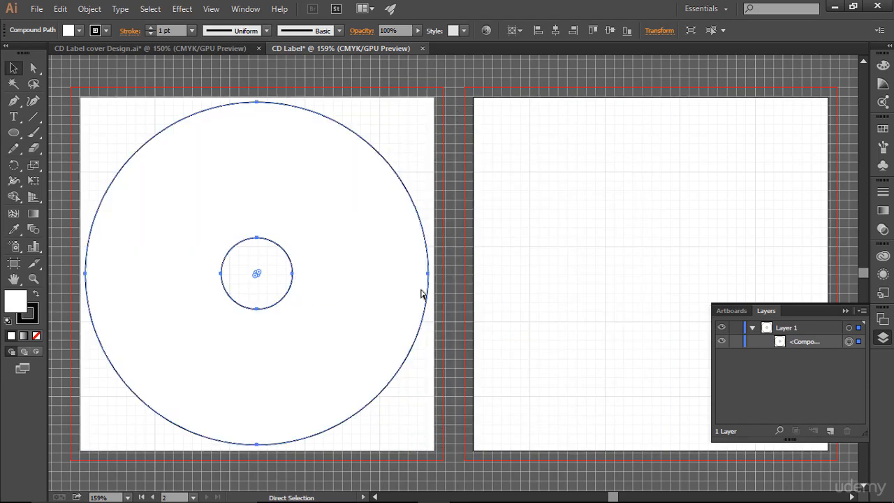
pyautogui.press('v')
pyautogui.click(633, 274)
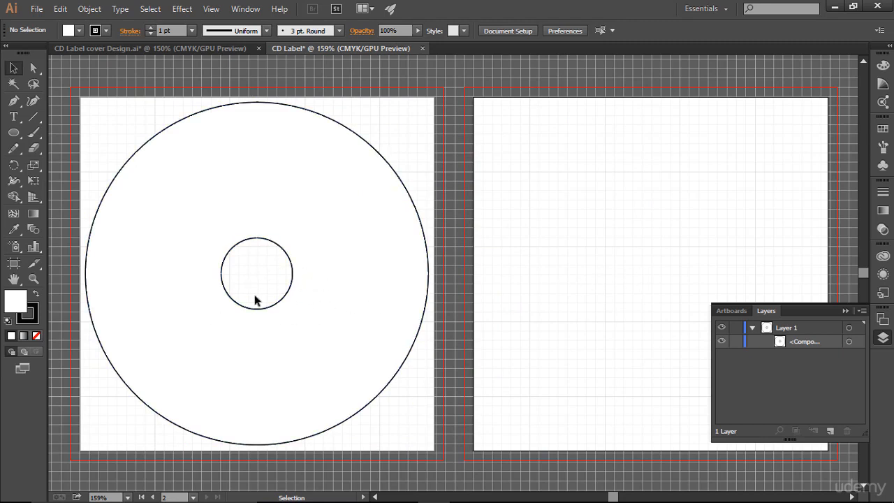
# Switch to the CD Label cover Design.ai document and hide the two locked disc outline groups in Layer 1.
pyautogui.click(292, 268)
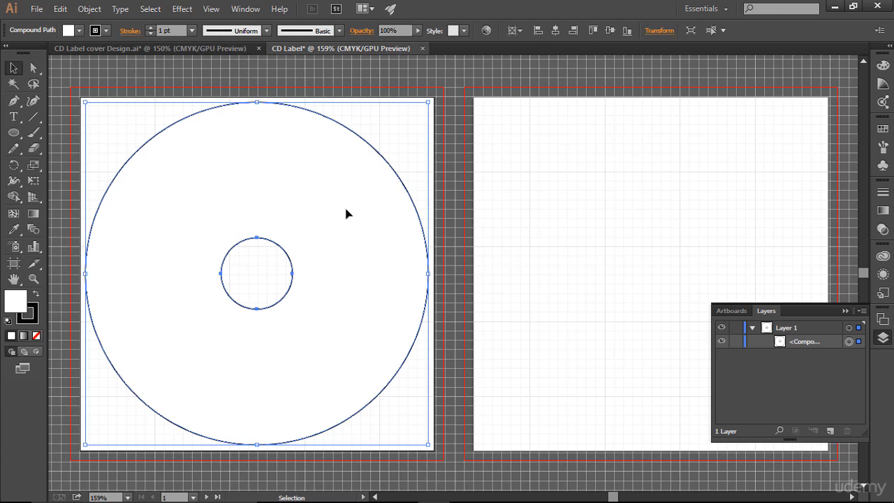
pyautogui.click(169, 46)
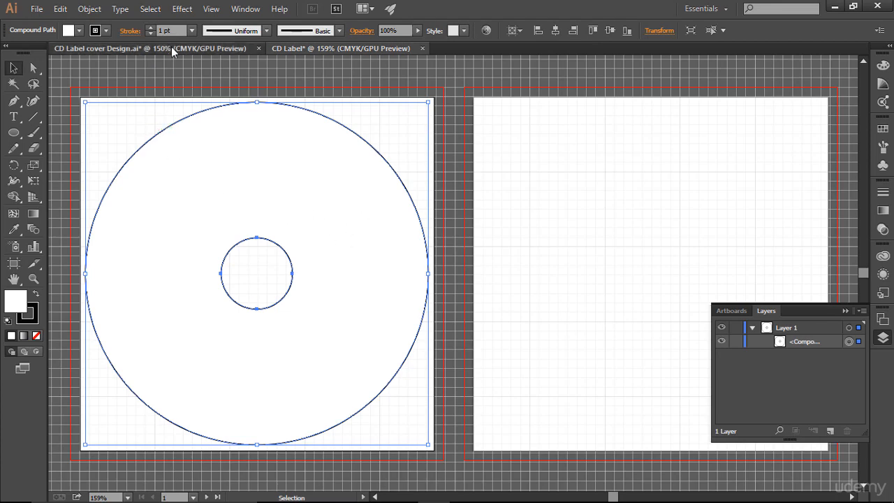
pyautogui.click(844, 312)
pyautogui.click(883, 320)
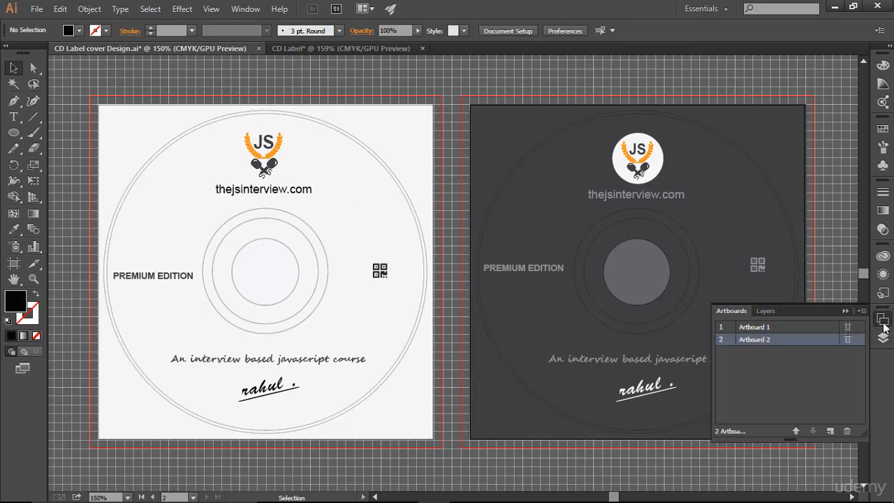
pyautogui.click(769, 312)
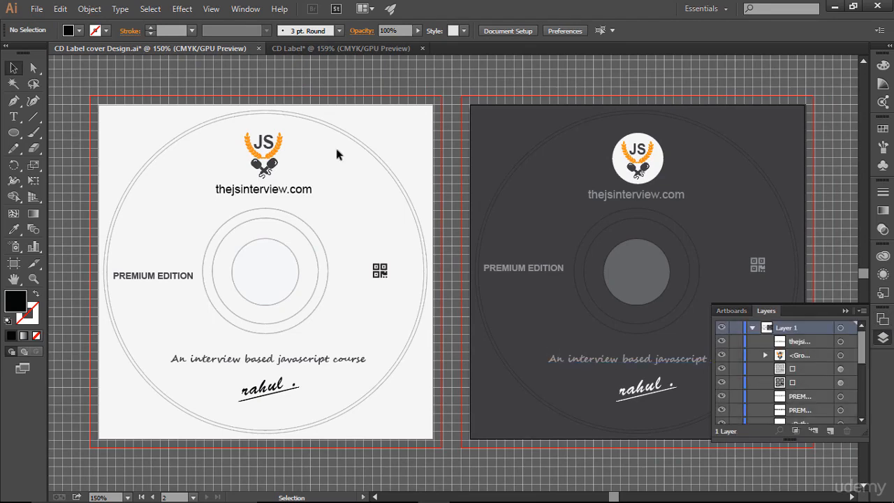
pyautogui.scroll(-5, 795, 401)
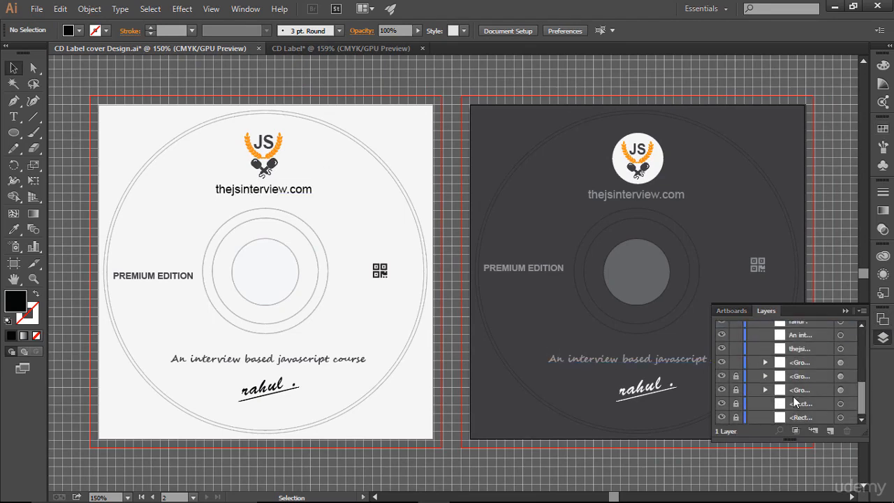
pyautogui.click(722, 390)
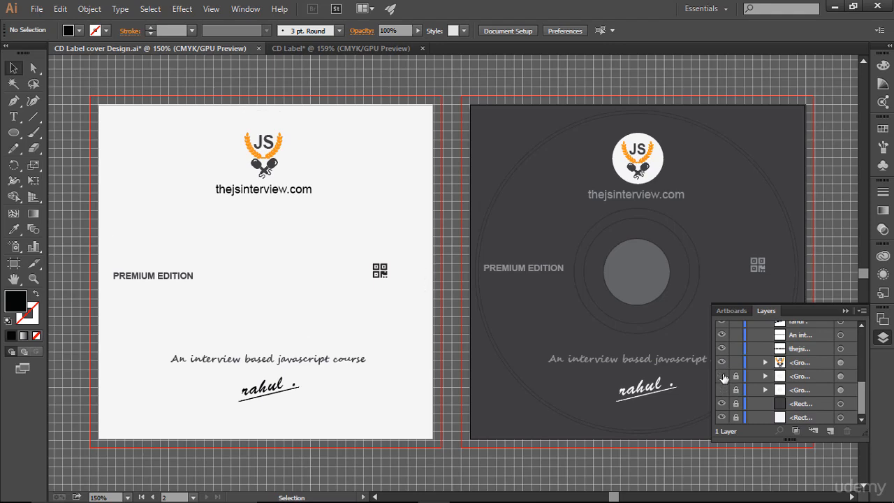
pyautogui.click(723, 377)
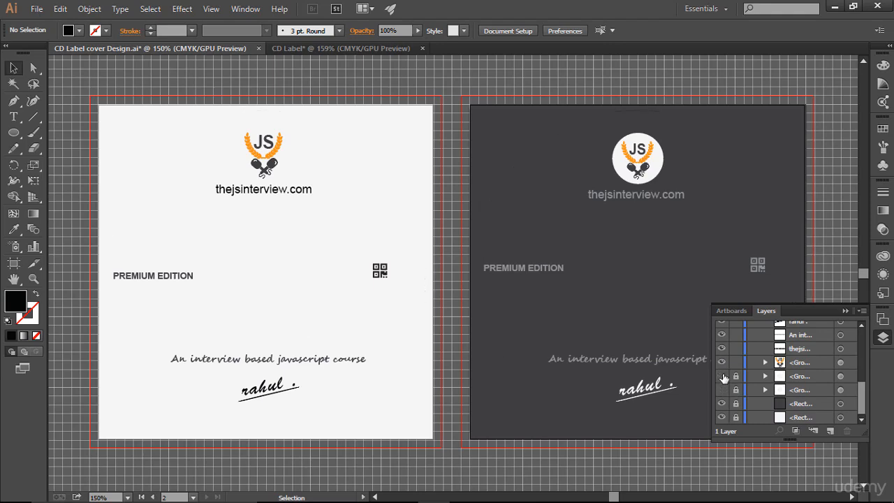
pyautogui.click(844, 311)
# Export the light artboard for web as a JPEG named CD-Label-cover-Design-Light.jpg in the CD Cover images folder.
pyautogui.click(372, 143)
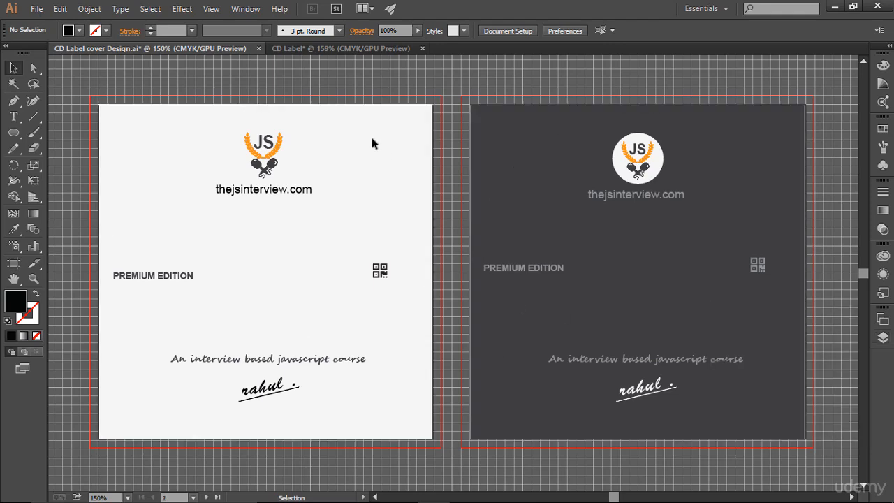
pyautogui.click(36, 9)
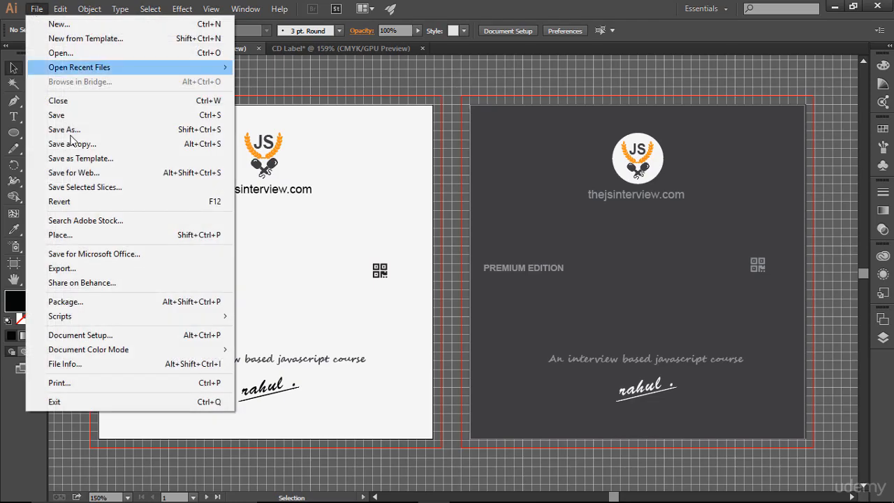
pyautogui.click(89, 172)
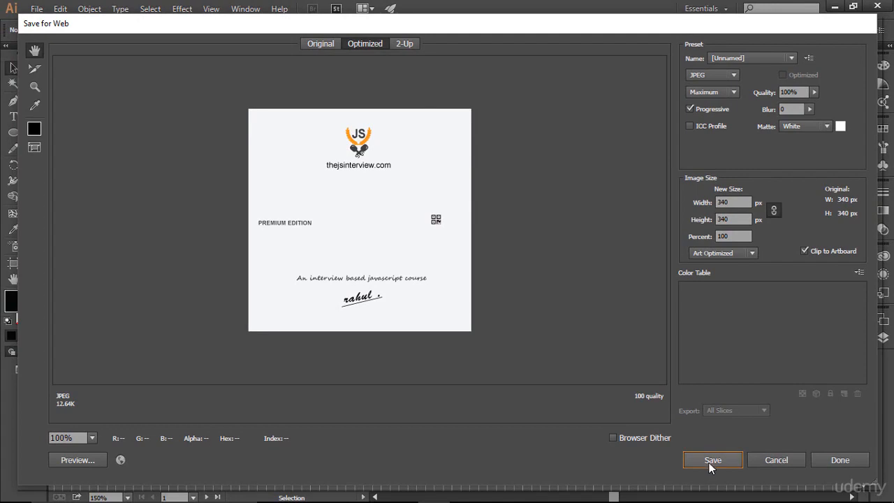
pyautogui.click(711, 460)
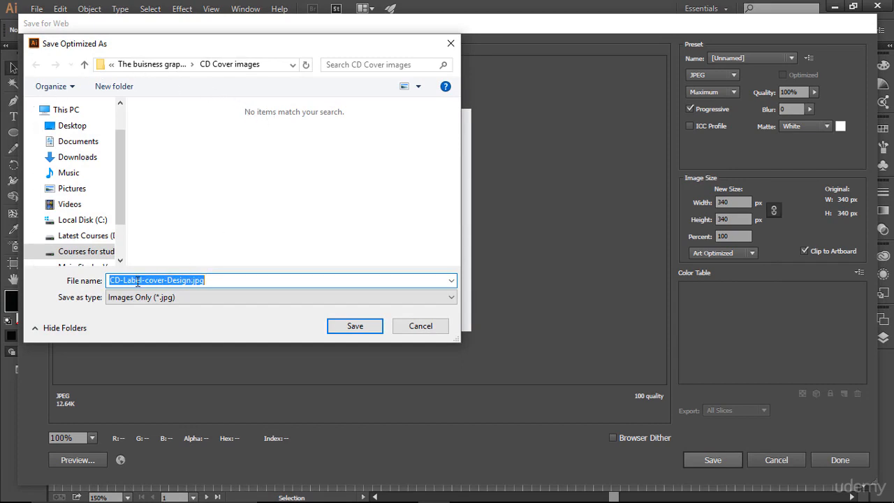
pyautogui.click(189, 281)
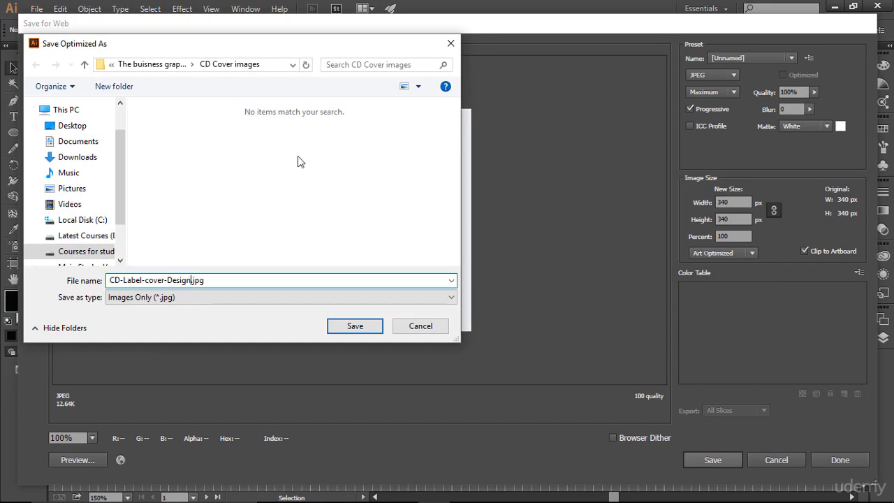
pyautogui.write('Light')
pyautogui.click(354, 328)
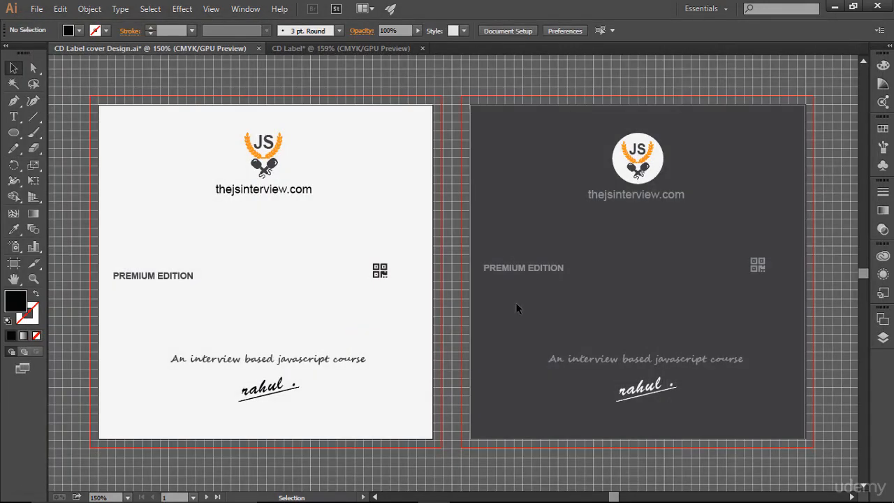
# Export the dark artboard for web as a JPEG named CD-Label-cover-Design-dark.jpg in the CD Cover images folder.
pyautogui.click(589, 259)
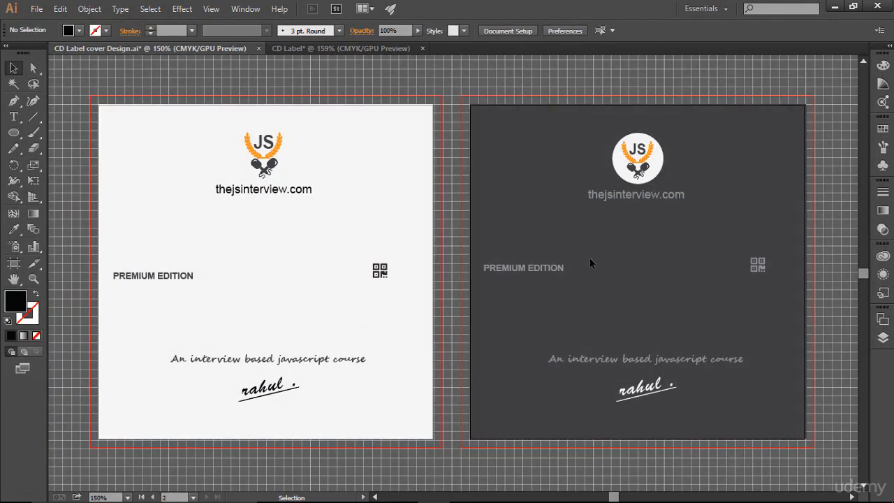
pyautogui.click(37, 8)
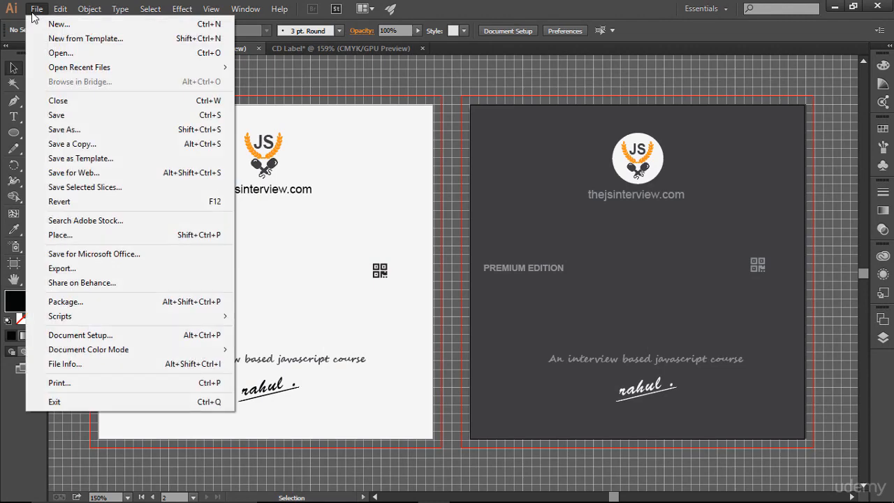
pyautogui.click(89, 173)
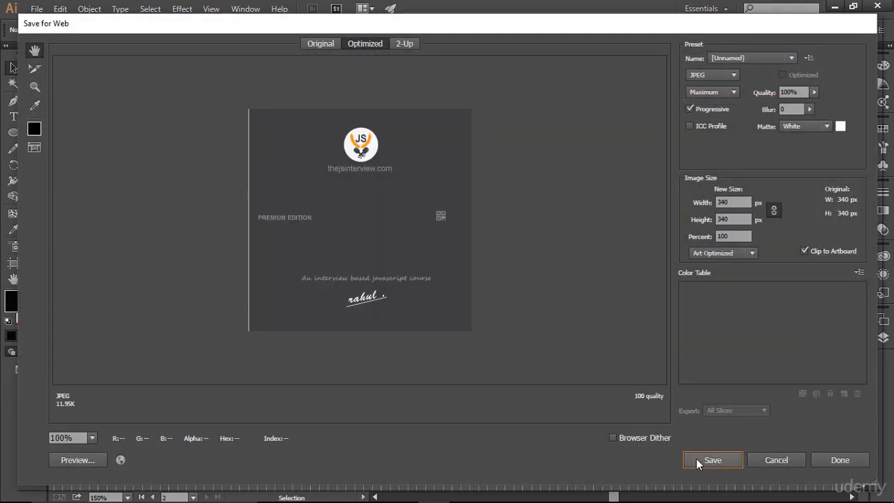
pyautogui.click(699, 461)
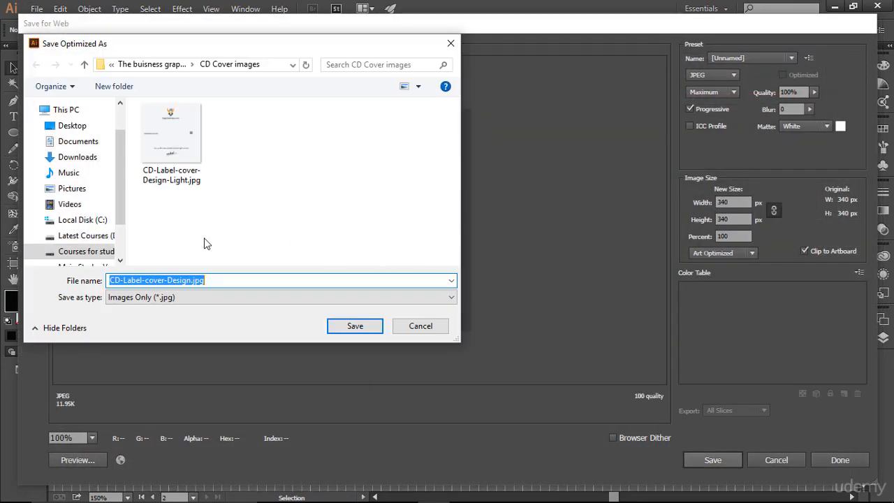
pyautogui.click(192, 280)
pyautogui.write('dark')
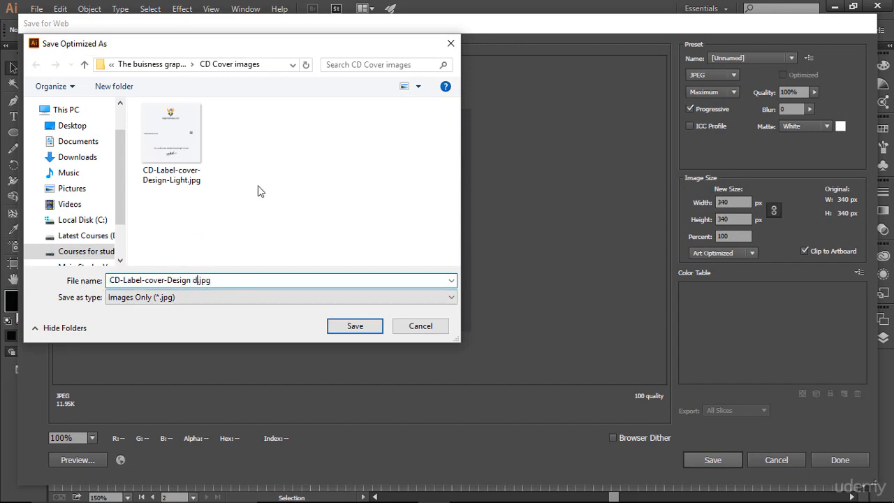
pyautogui.click(360, 328)
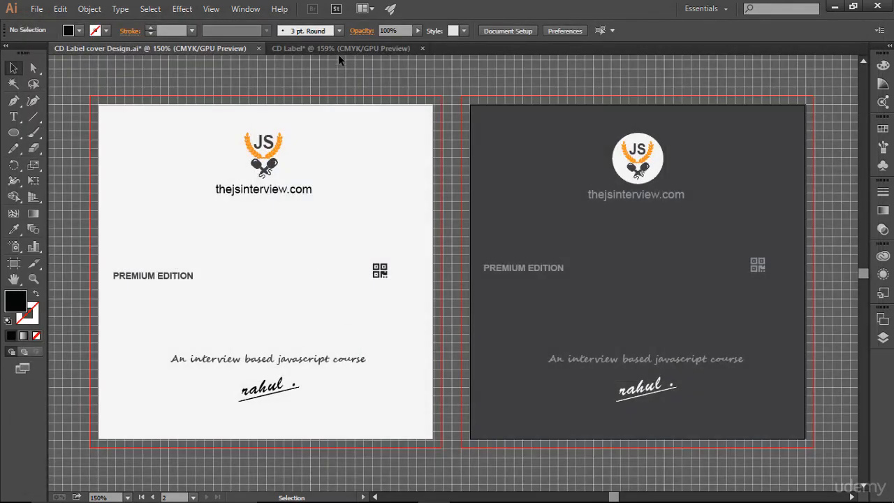
# Return to the CD Label document, open CD-Label-cover-Design-Light.jpg and bring its image onto the first artboard, covering it fully.
pyautogui.click(344, 47)
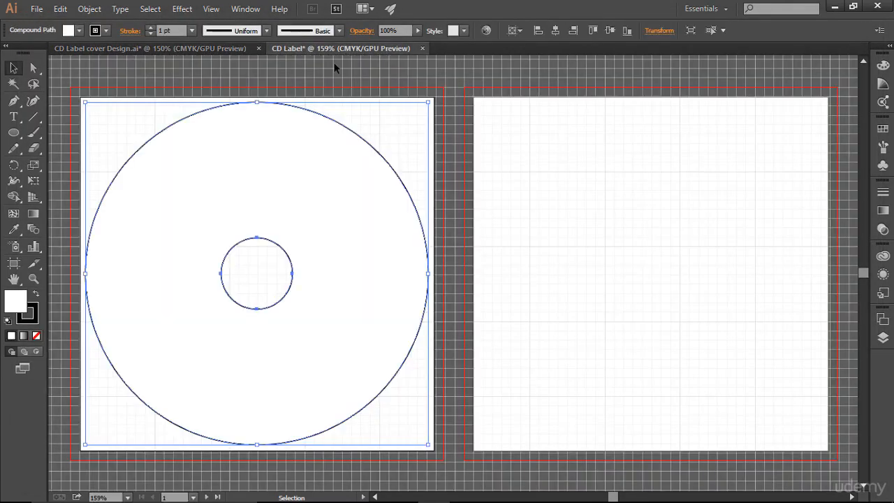
pyautogui.click(334, 68)
pyautogui.click(36, 9)
pyautogui.click(61, 53)
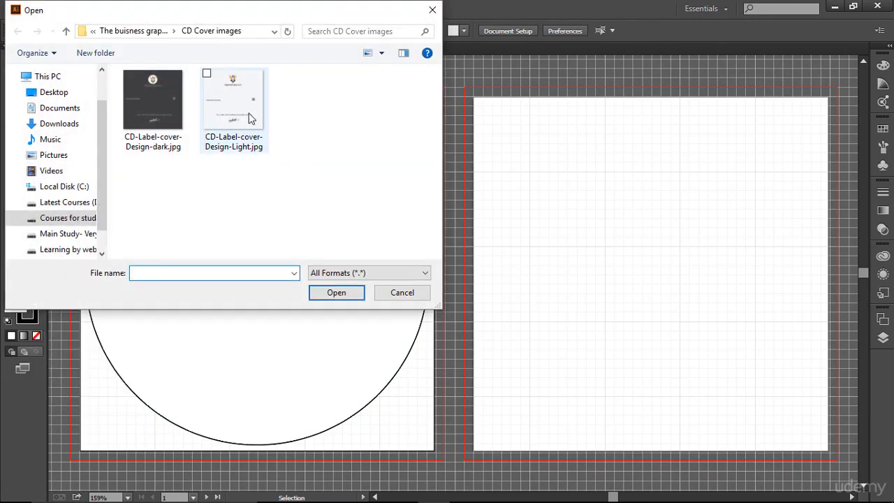
pyautogui.doubleClick(250, 118)
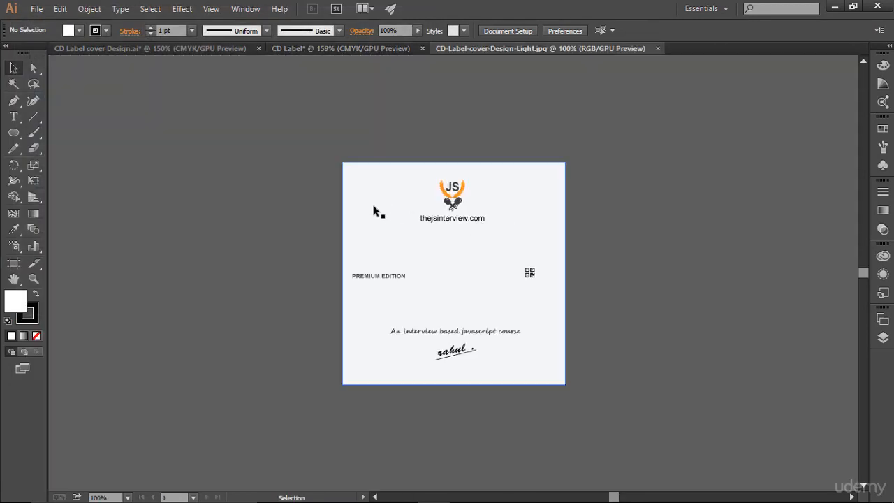
pyautogui.moveTo(376, 211); pyautogui.dragTo(190, 158)
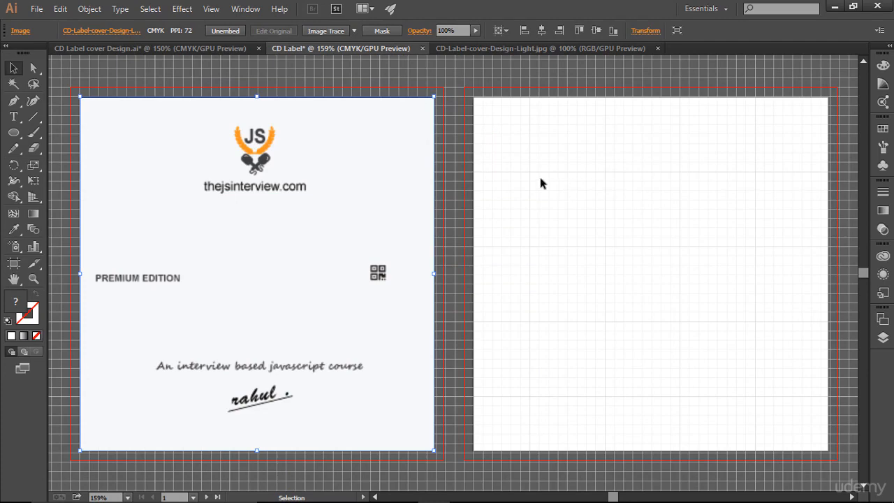
# Move the light cover image below the disc's compound path in Layer 1 and clip it to the disc with a clipping mask.
pyautogui.click(883, 338)
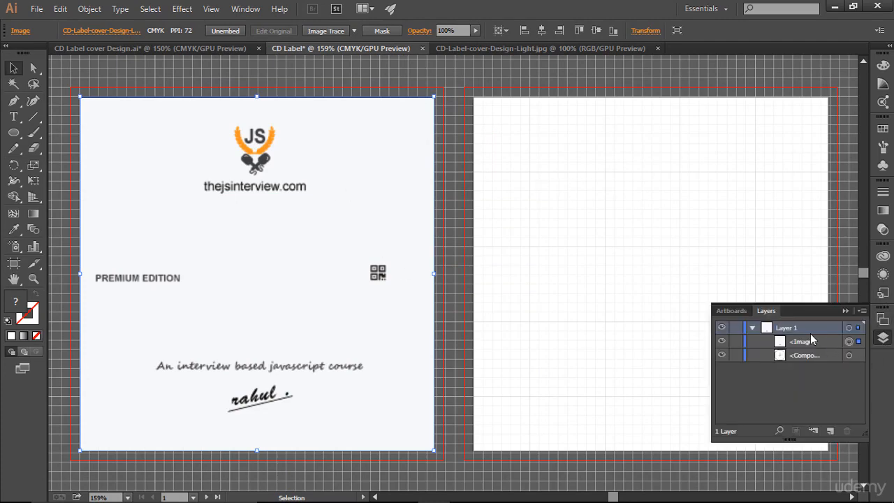
pyautogui.moveTo(808, 341); pyautogui.dragTo(808, 364)
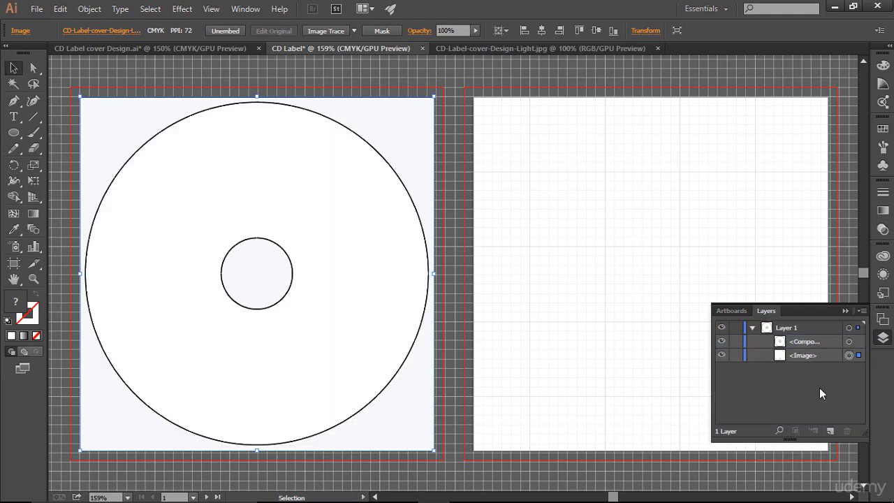
pyautogui.keyDown('shift'); pyautogui.click(430, 295); pyautogui.keyUp('shift')
pyautogui.rightClick(356, 196)
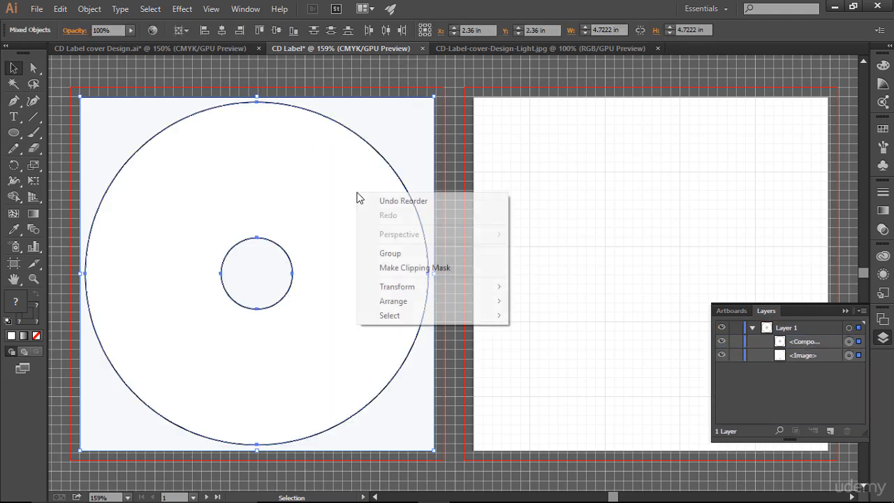
pyautogui.click(431, 269)
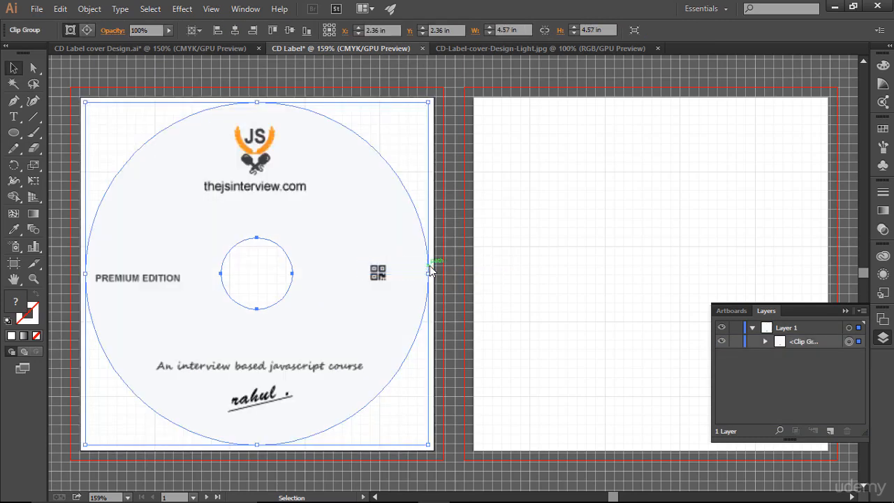
# Apply a Drop Shadow to the clipped light disc using Multiply mode, 75% opacity, 0.1 in offsets, 0.07 in blur and color 9d9d9d.
pyautogui.click(519, 266)
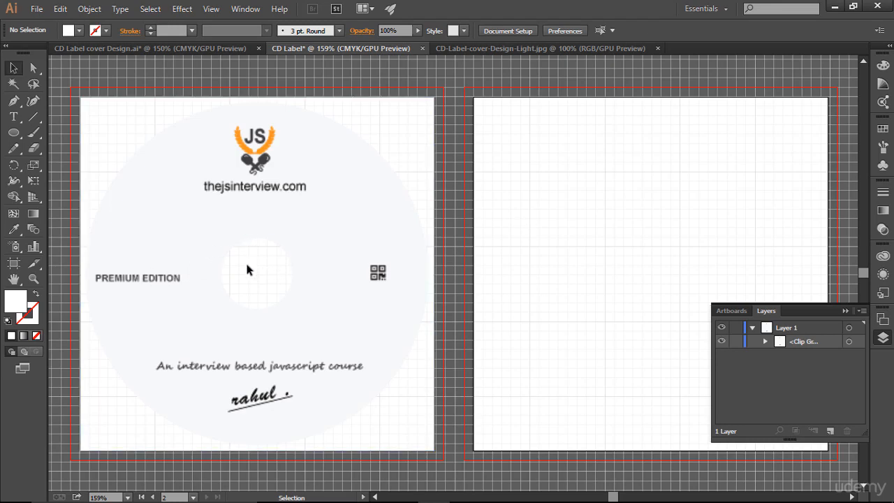
pyautogui.click(349, 163)
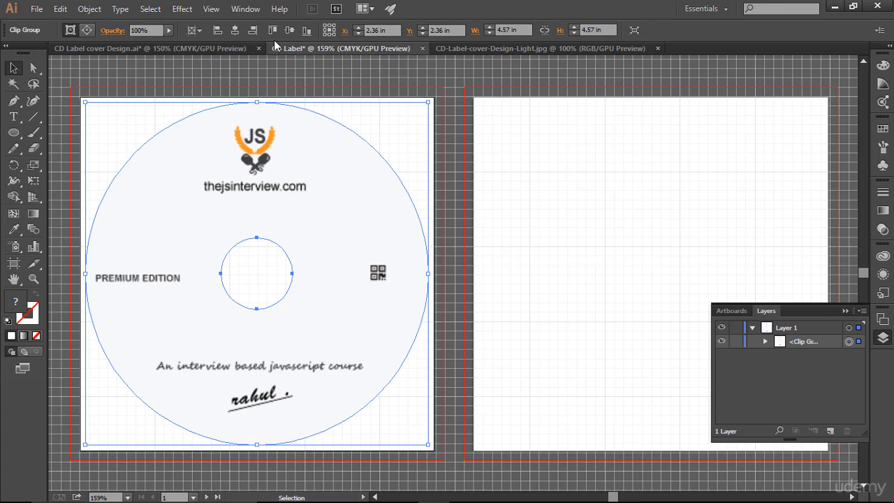
pyautogui.click(182, 9)
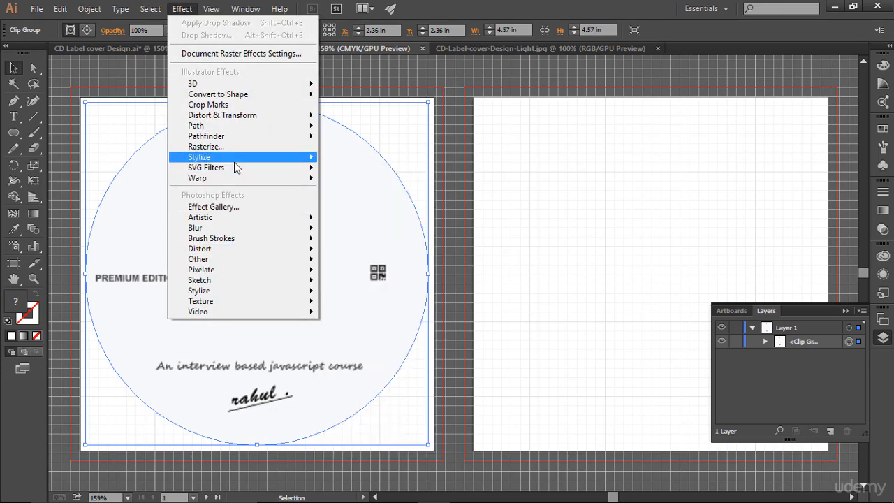
pyautogui.moveTo(210, 157)
pyautogui.click(356, 157)
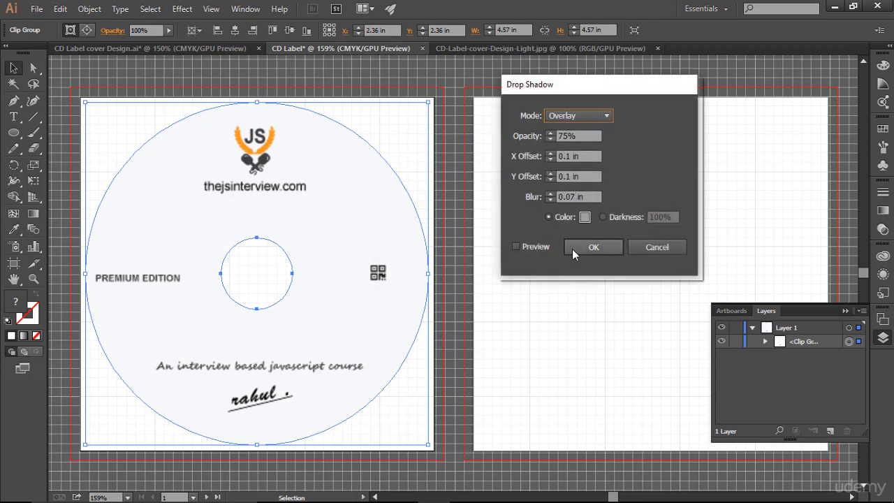
pyautogui.click(543, 249)
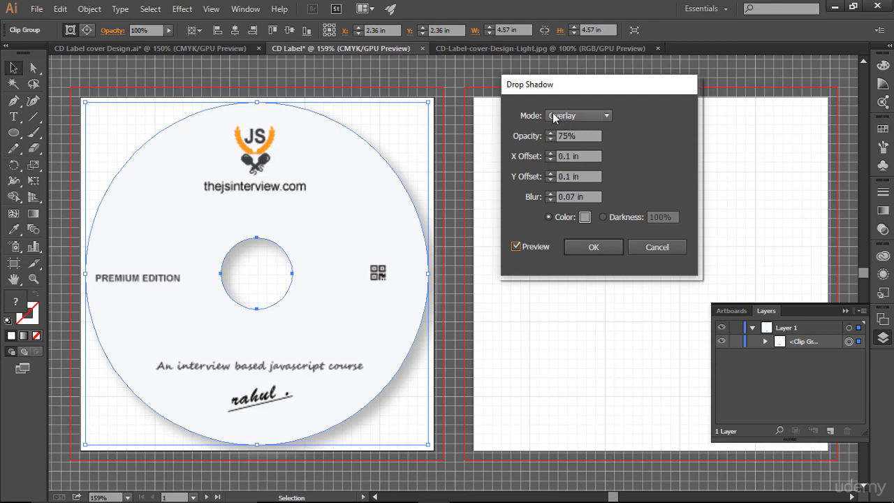
pyautogui.click(610, 116)
pyautogui.click(589, 147)
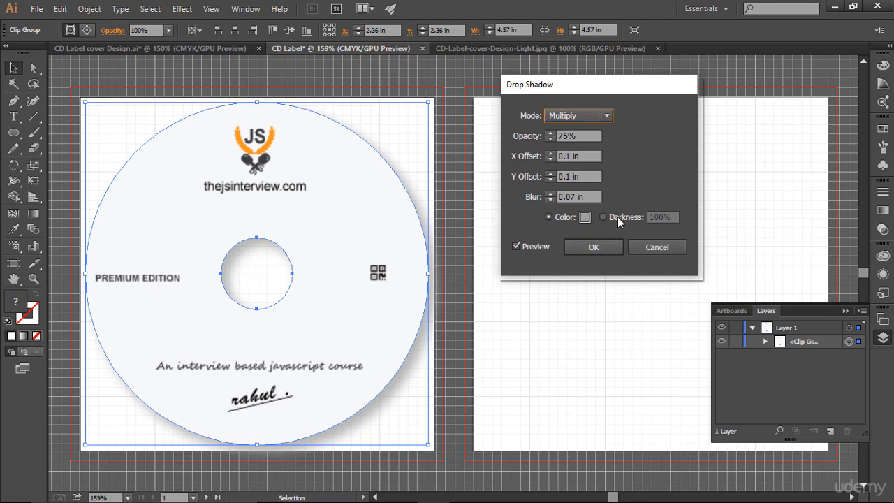
pyautogui.click(586, 218)
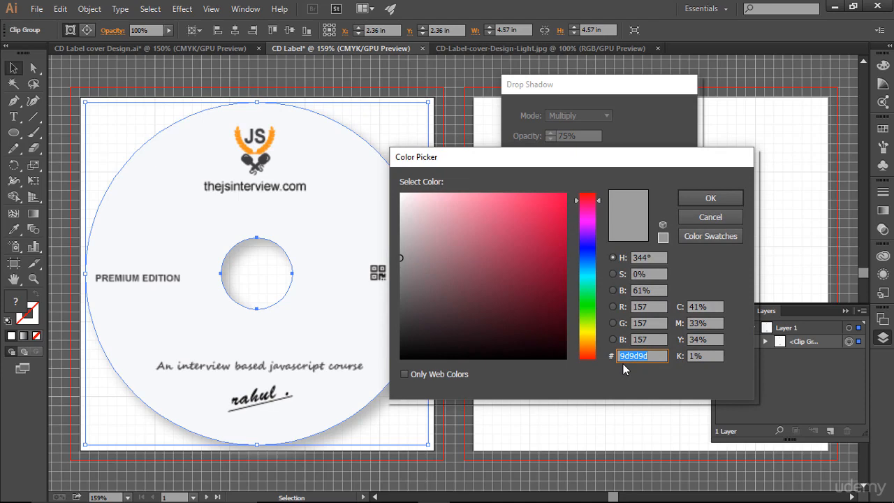
pyautogui.click(729, 199)
pyautogui.click(594, 247)
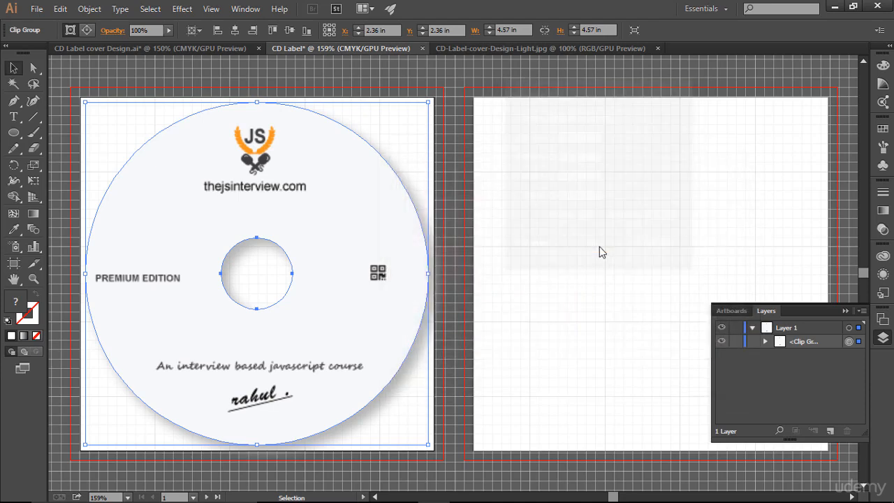
pyautogui.hotkey('ctrl', 'shift', 'a')
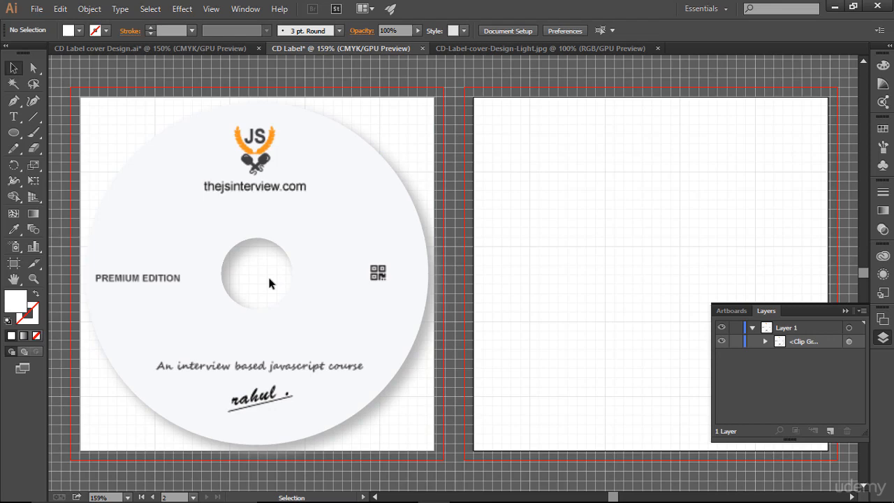
# Draw a circle about 1.22 in across over the disc's center hole, and convert 38 mm to inches with Google's converter in the browser.
pyautogui.click(9, 133)
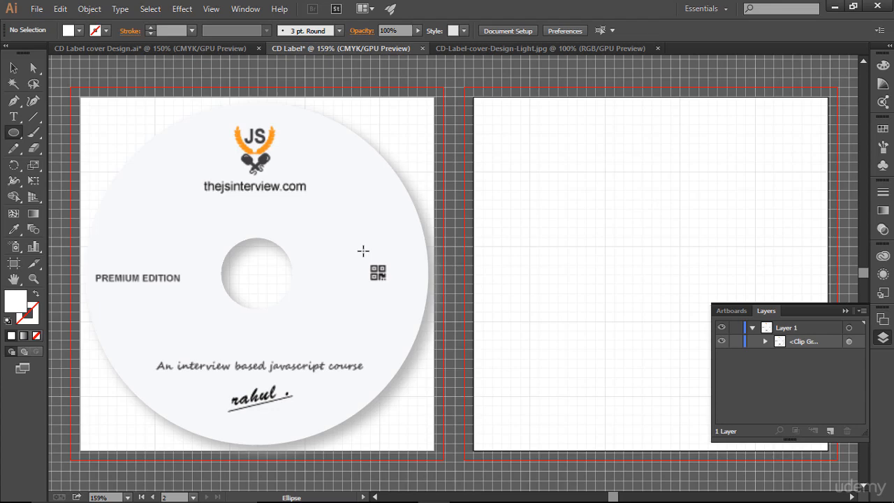
pyautogui.moveTo(185, 222); pyautogui.dragTo(254, 313)
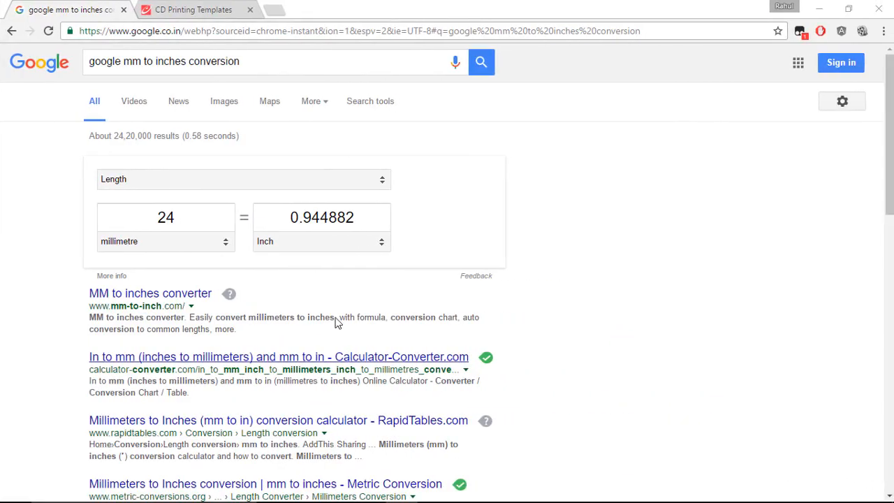
pyautogui.moveTo(216, 217); pyautogui.dragTo(107, 211)
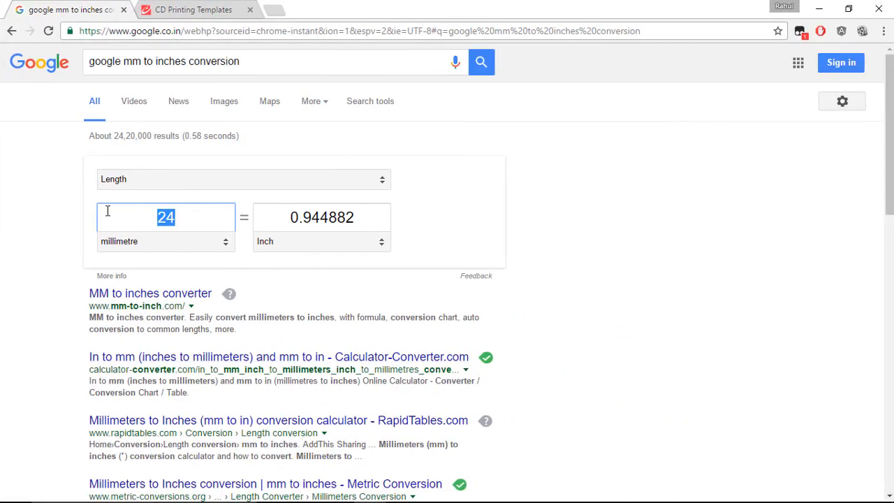
pyautogui.write('38')
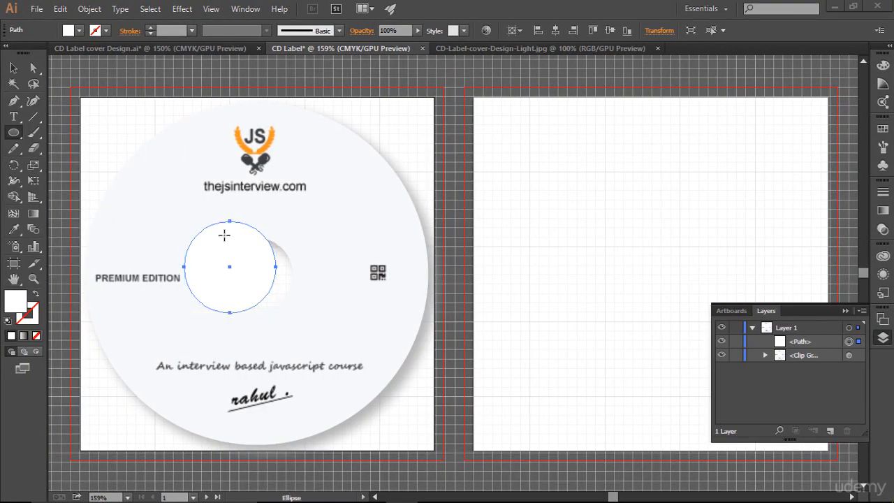
# Back in Illustrator, set the new circle's width and height to 1.5 in.
pyautogui.click(662, 30)
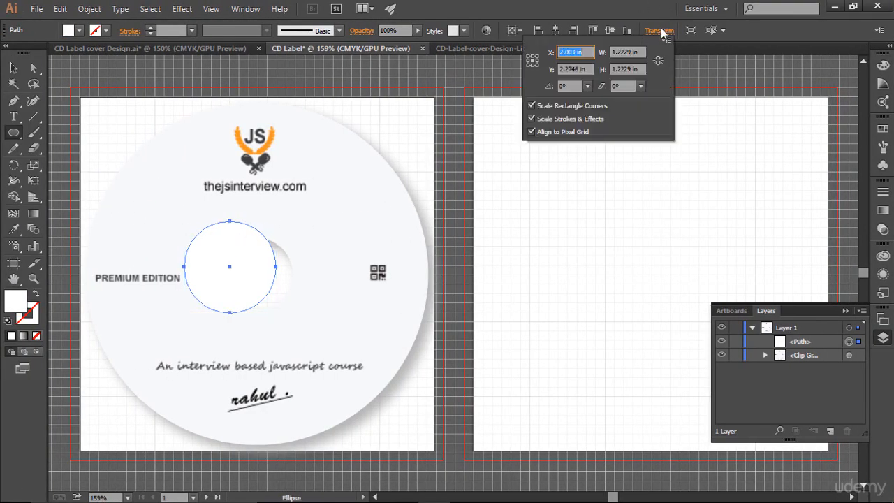
pyautogui.click(598, 52)
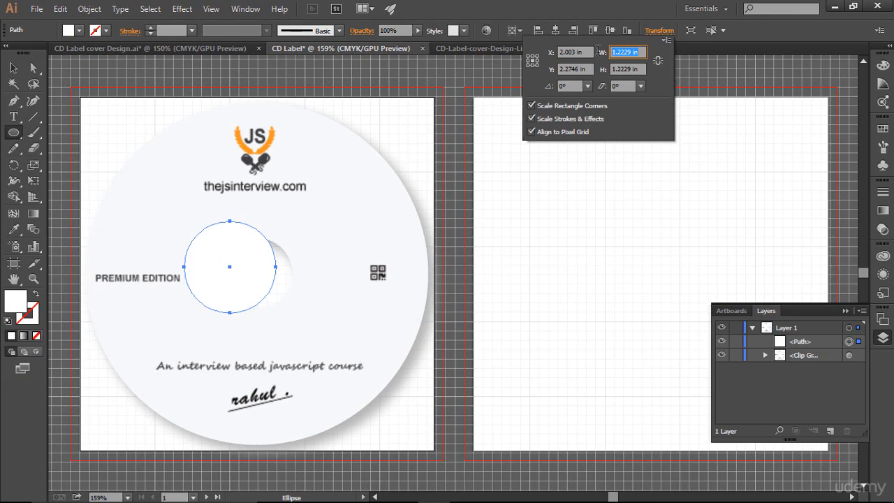
pyautogui.write('1.5')
pyautogui.click(602, 69)
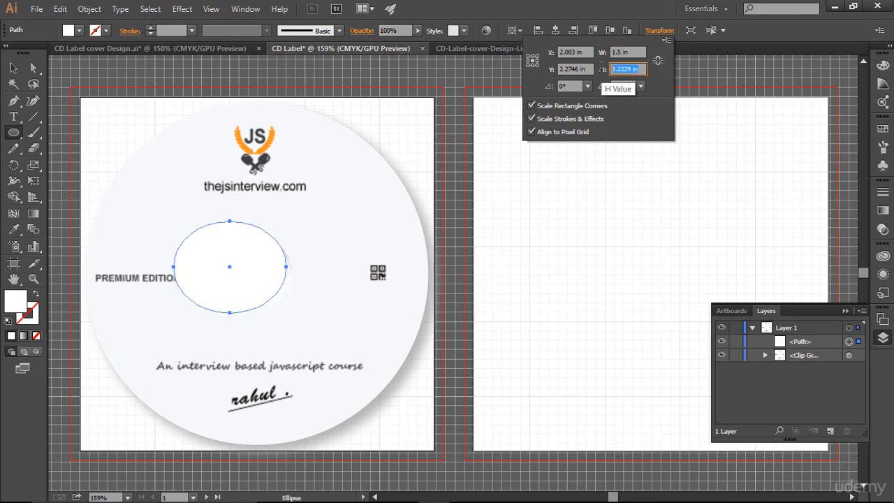
pyautogui.write('1.5')
pyautogui.press('Return')
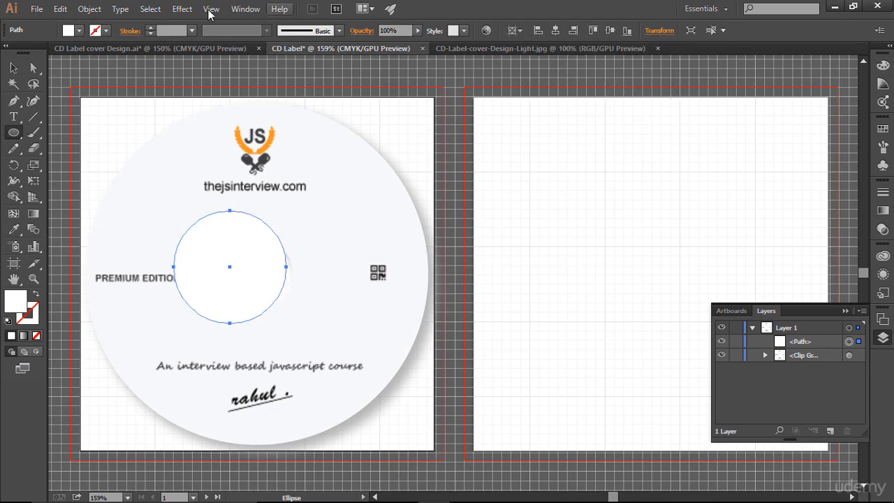
# Give the 1.5 in circle a 1 pt stroke and center it horizontally and vertically on the first artboard.
pyautogui.click(148, 29)
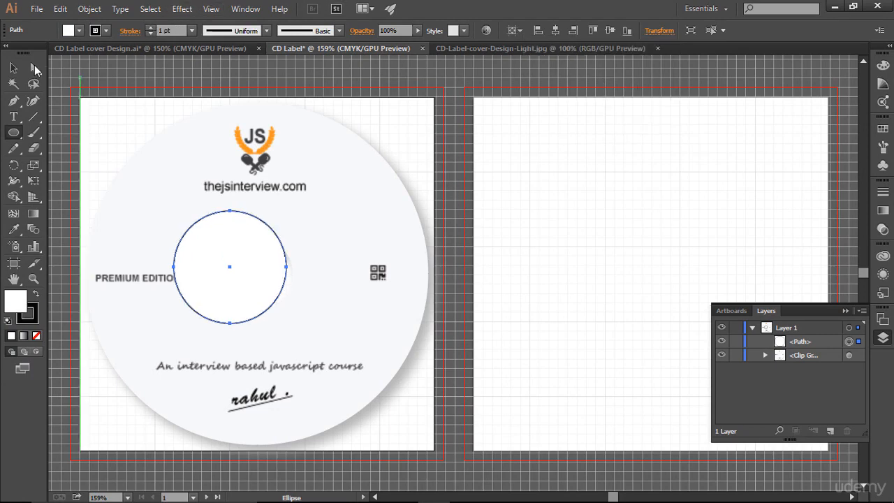
pyautogui.press('v')
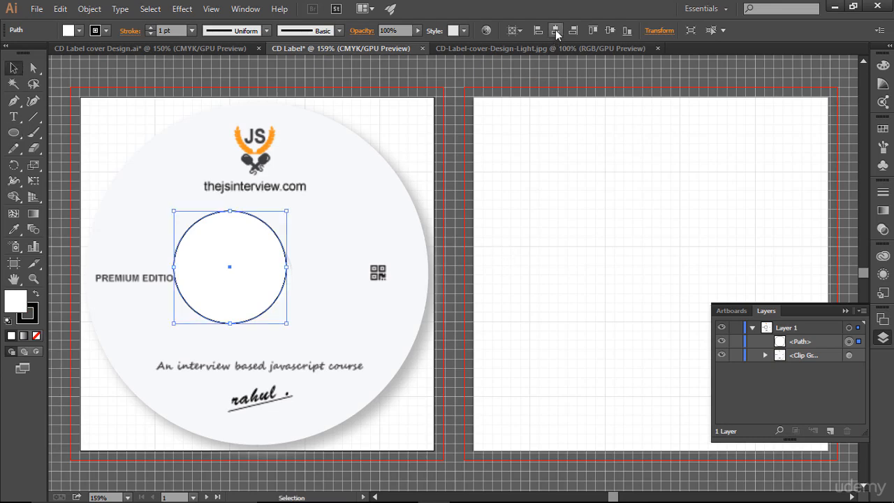
pyautogui.click(555, 30)
pyautogui.click(610, 31)
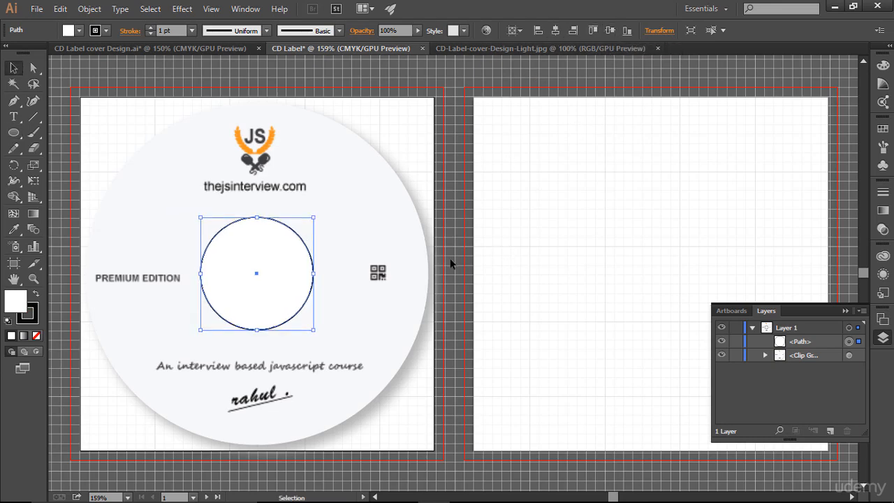
# Move the outlined circle's path into the disc's clip group in Layer 1 so the center hole cuts through it.
pyautogui.click(313, 281)
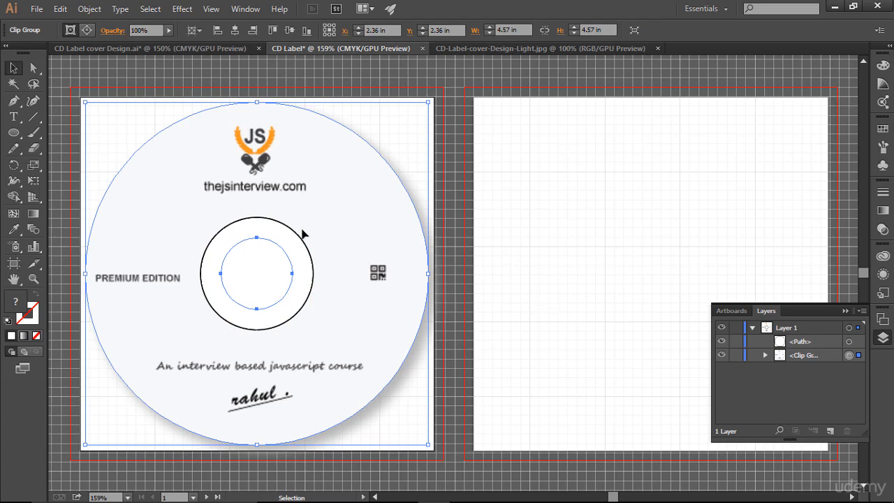
pyautogui.press('F7')
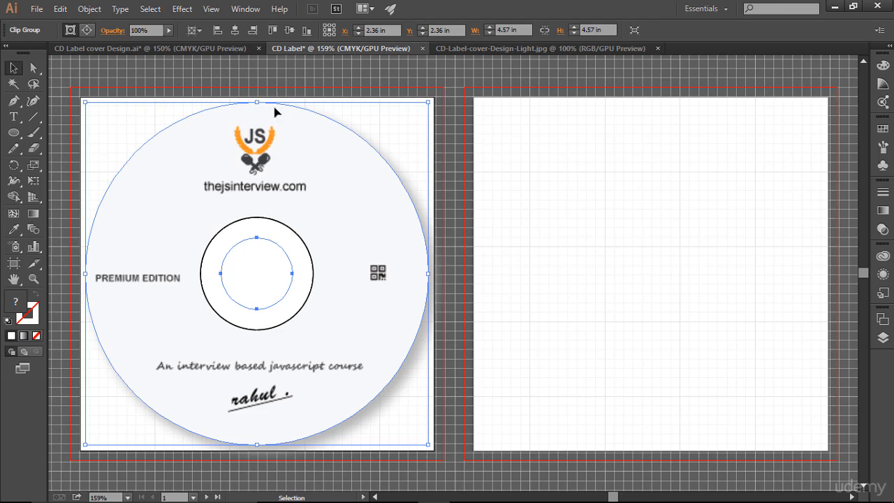
pyautogui.click(556, 269)
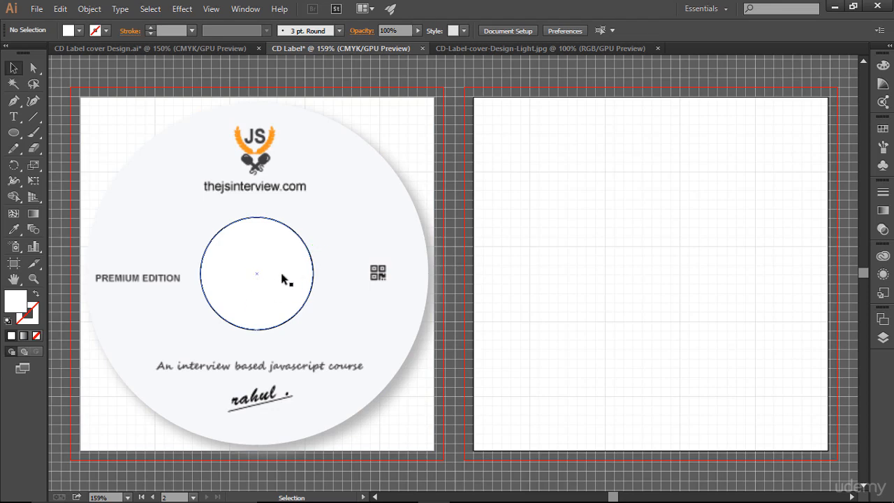
pyautogui.click(882, 318)
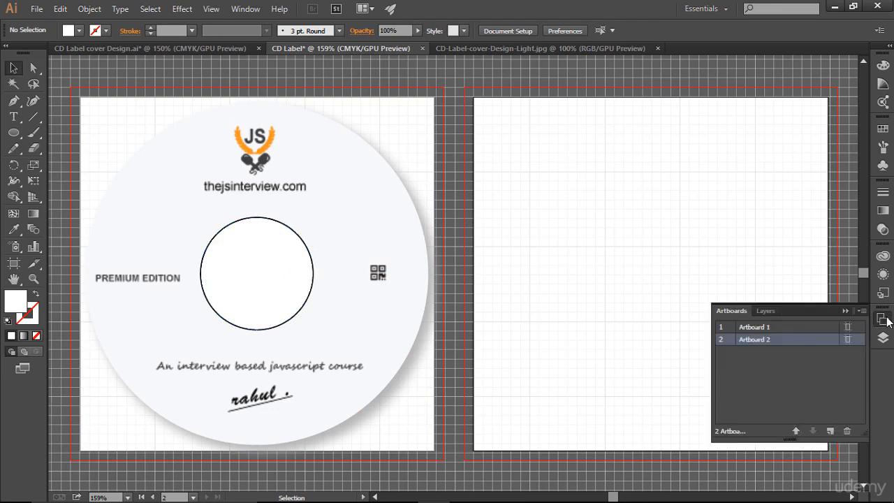
pyautogui.click(766, 313)
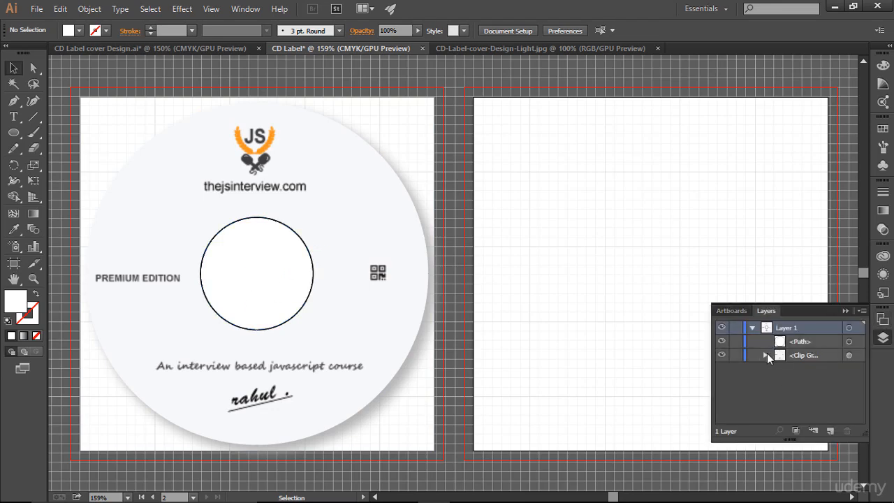
pyautogui.click(766, 355)
pyautogui.moveTo(797, 341); pyautogui.dragTo(800, 371)
pyautogui.click(681, 232)
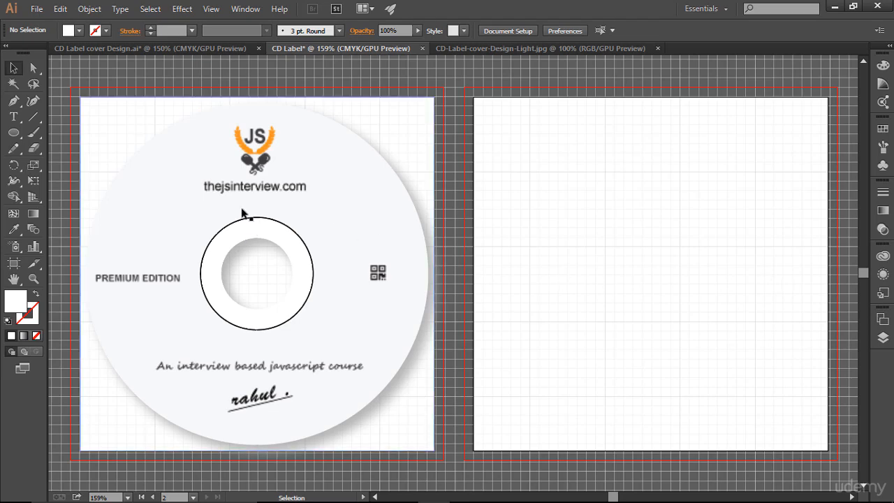
# Draw a second circle about 2.11 in across over the disc, and convert 45 mm to inches with Google's converter in the browser.
pyautogui.click(14, 132)
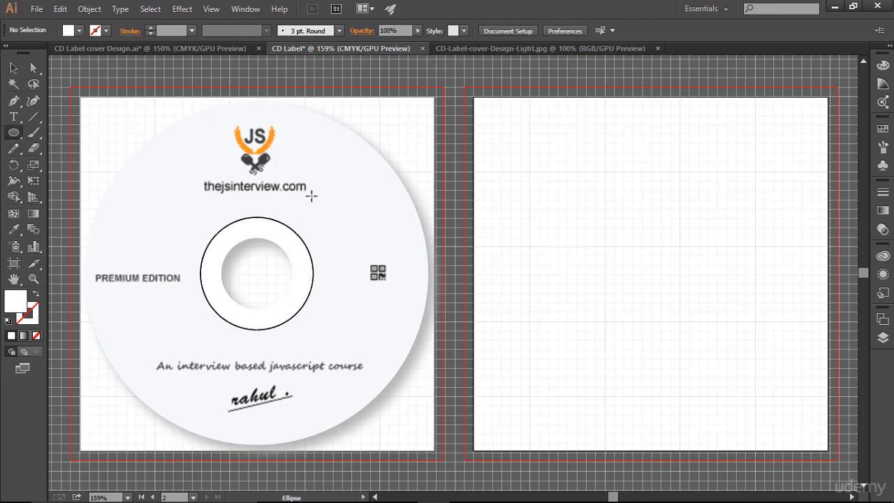
pyautogui.moveTo(249, 168); pyautogui.dragTo(391, 327)
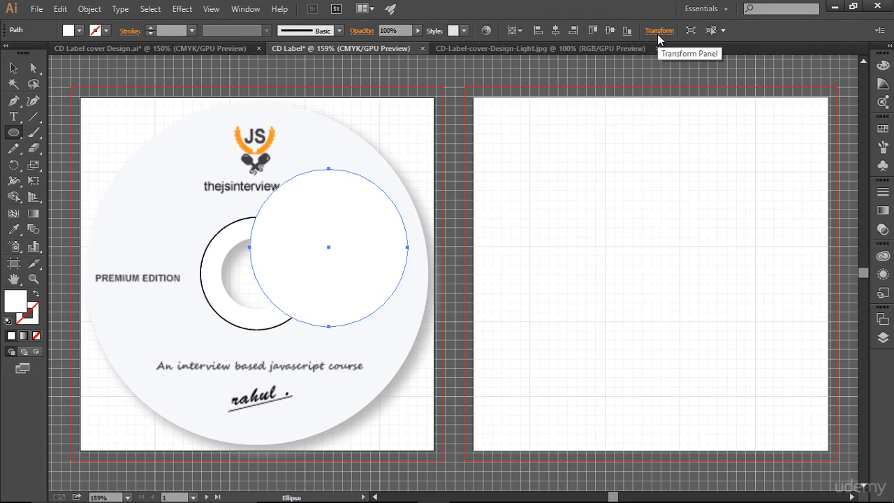
pyautogui.hotkey('alt', 'Tab')
pyautogui.moveTo(184, 220); pyautogui.dragTo(145, 220)
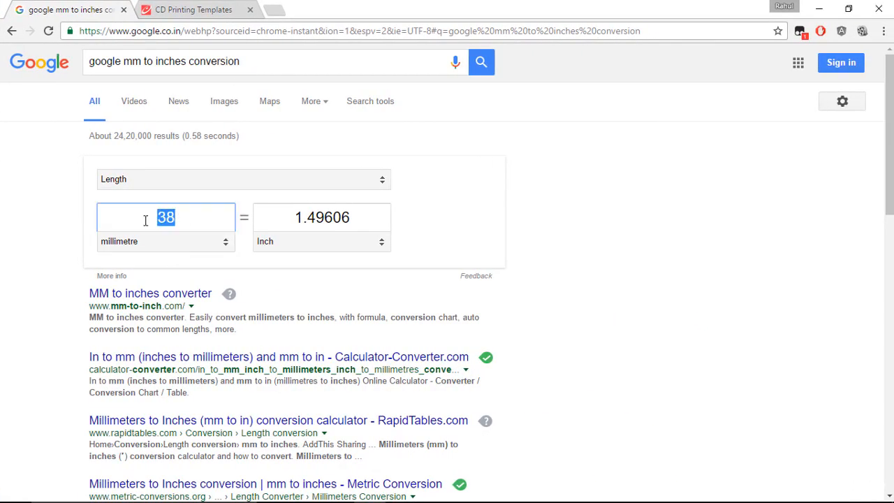
pyautogui.write('45')
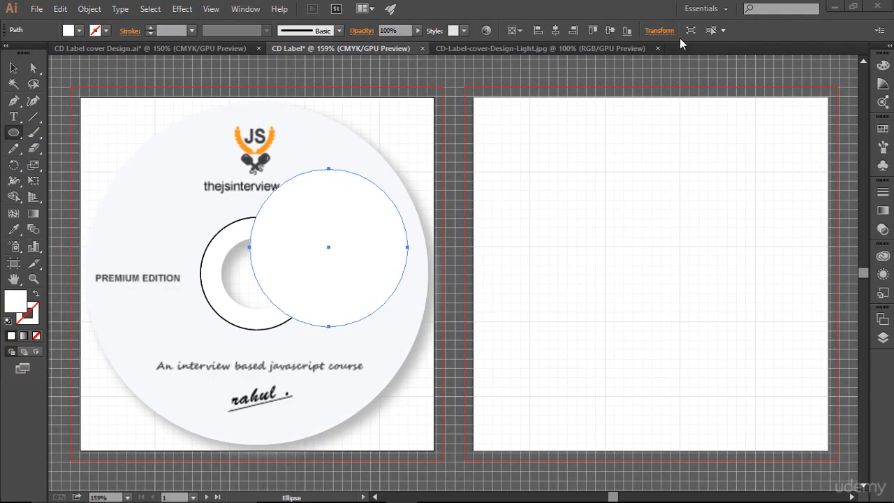
# Back in Illustrator, set the second circle's width and height to 1.78 in.
pyautogui.click(659, 31)
pyautogui.click(628, 52)
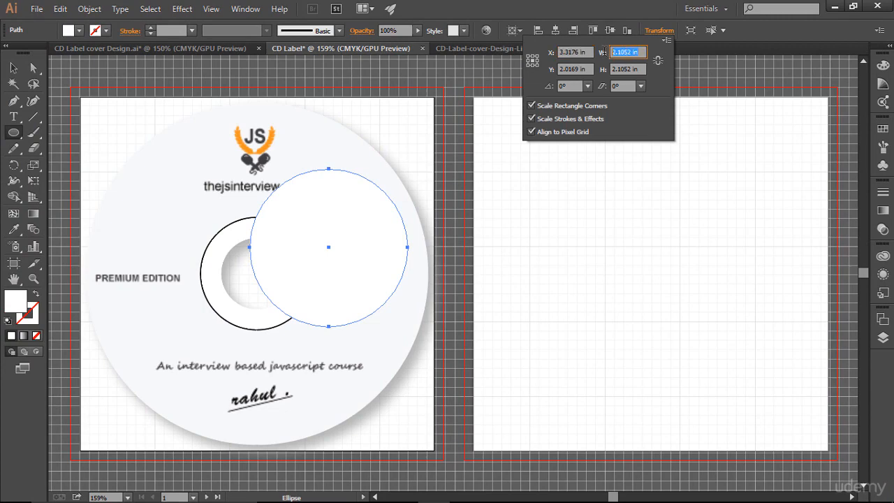
pyautogui.write('1.78')
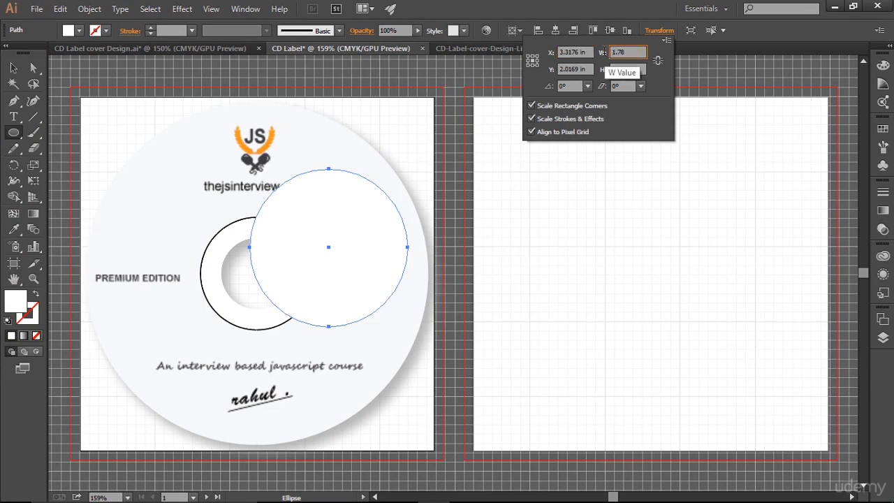
pyautogui.press('Tab')
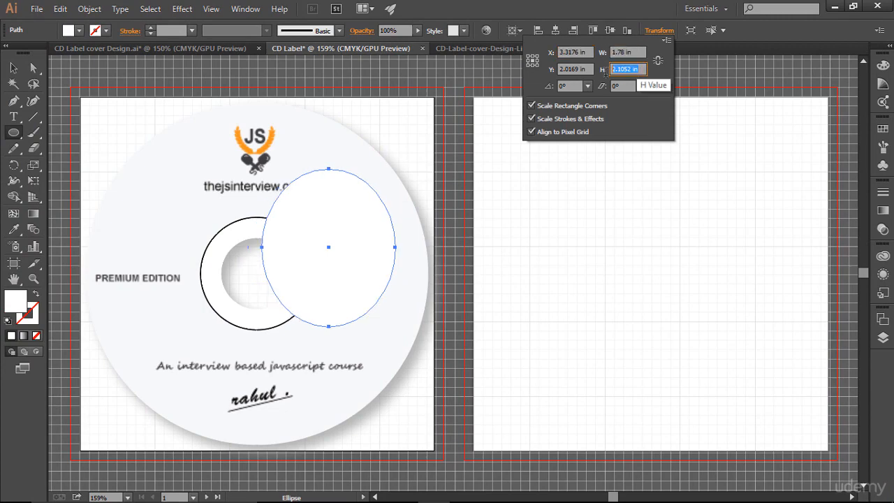
pyautogui.write('1.78')
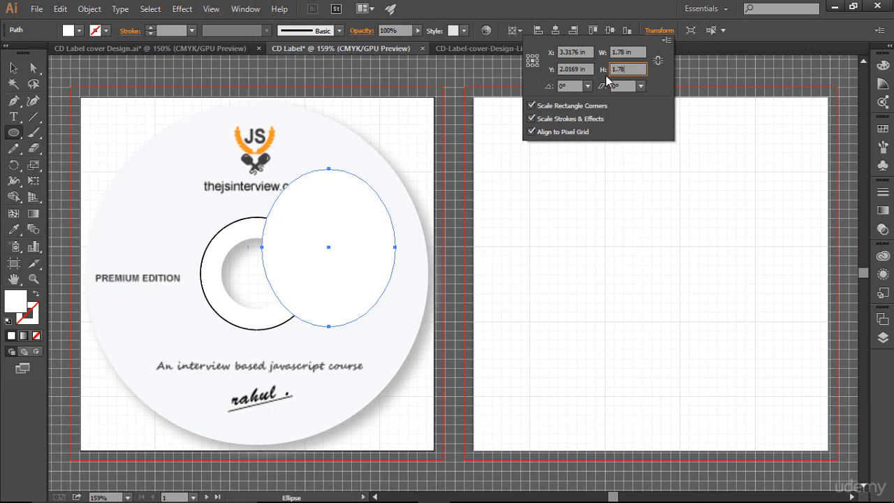
pyautogui.press('Return')
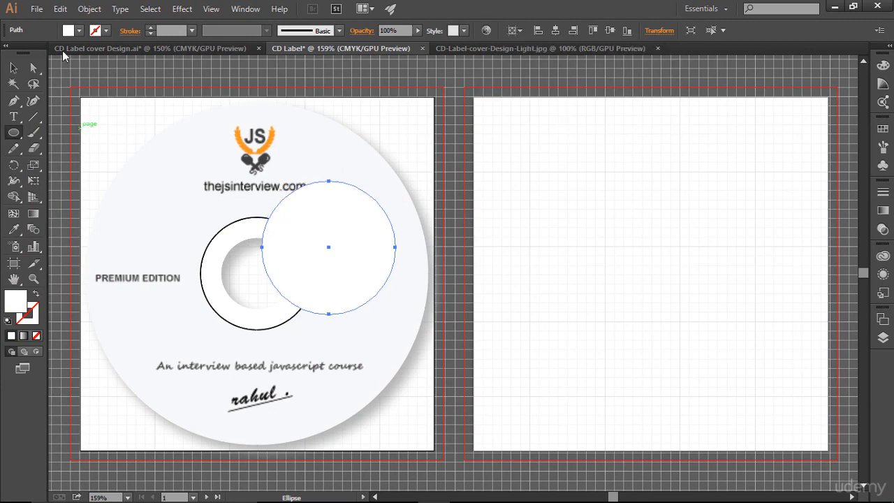
# Give the 1.78 in circle a 1 pt stroke and center it horizontally and vertically on the first artboard.
pyautogui.click(150, 28)
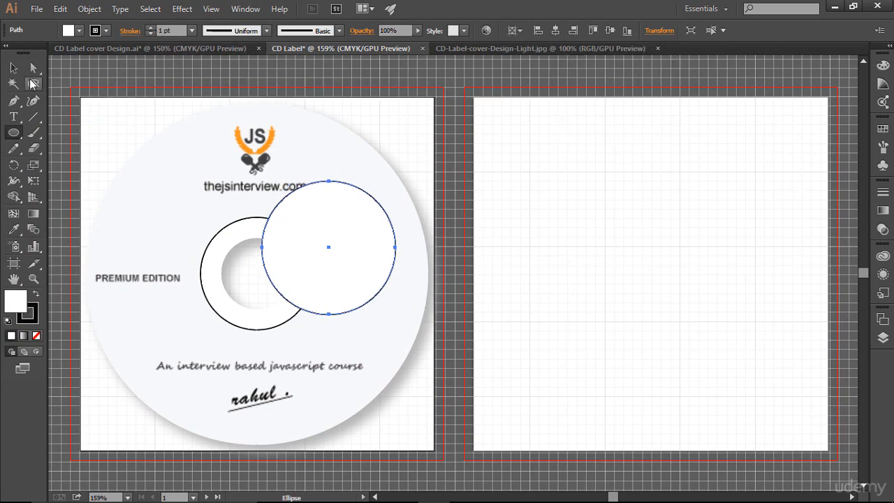
pyautogui.click(14, 68)
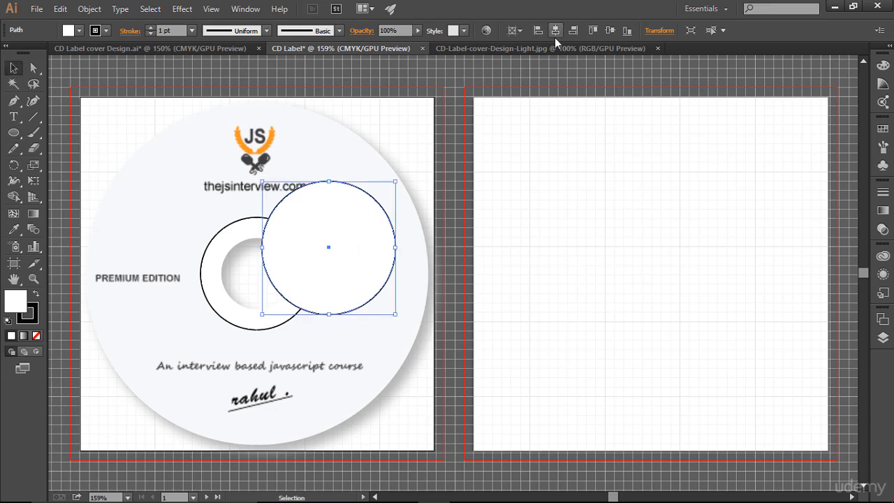
pyautogui.click(609, 32)
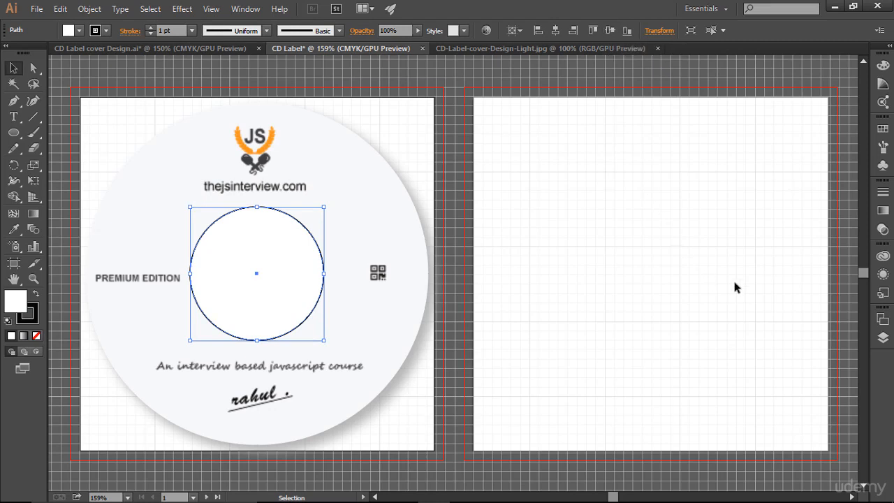
# Move the 1.78 in circle's path into the disc's clip group and stack the 1.5 in ring above it.
pyautogui.click(883, 318)
pyautogui.click(766, 310)
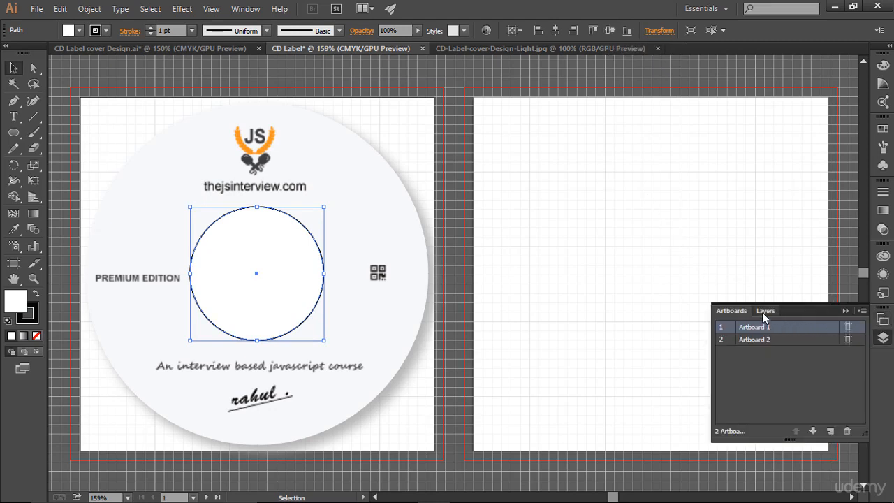
pyautogui.click(783, 341)
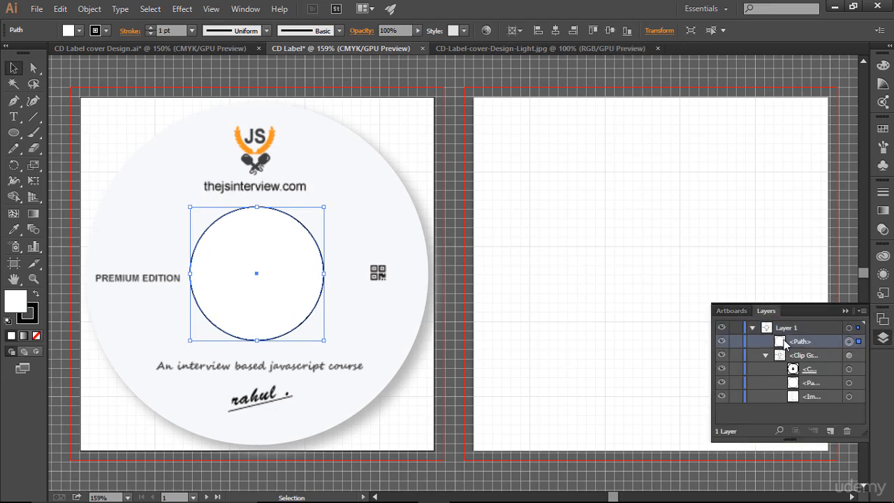
pyautogui.moveTo(783, 340); pyautogui.dragTo(794, 376)
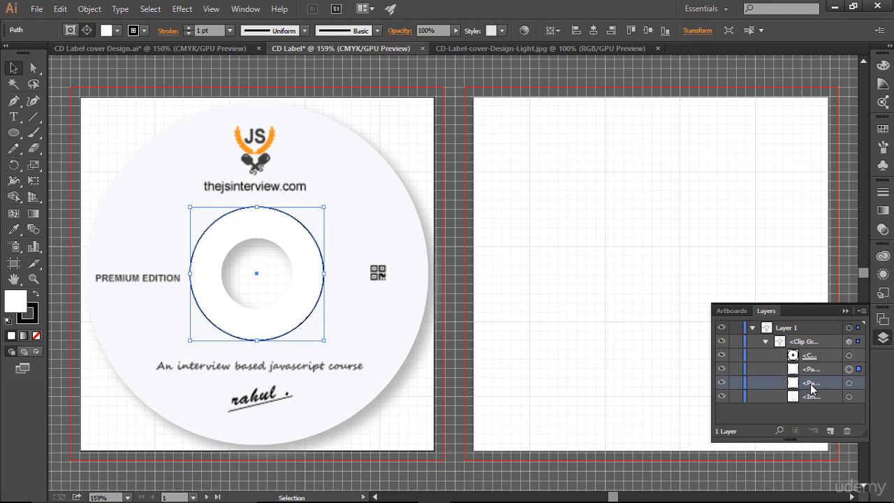
pyautogui.moveTo(812, 389); pyautogui.dragTo(810, 370)
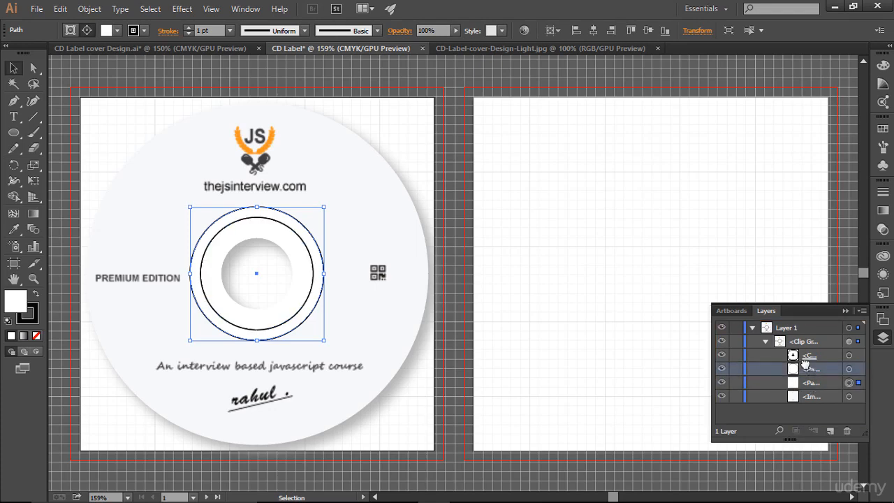
pyautogui.click(792, 262)
pyautogui.click(846, 311)
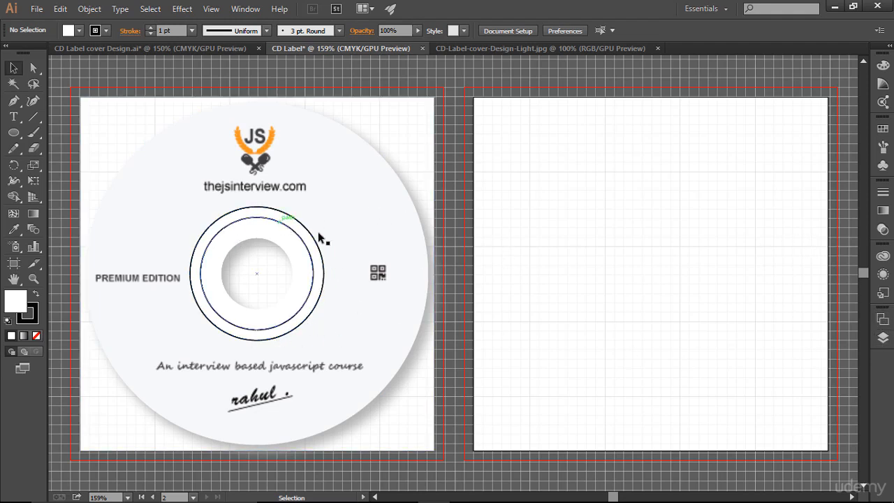
# Change the stroke color of the inner 1.5 in ring in the clip group to mid-gray.
pyautogui.click(882, 339)
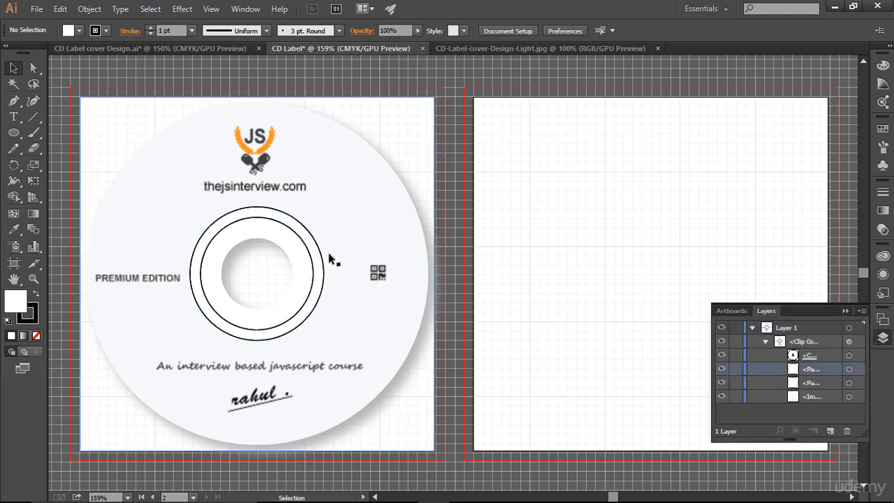
pyautogui.click(721, 370)
pyautogui.click(721, 369)
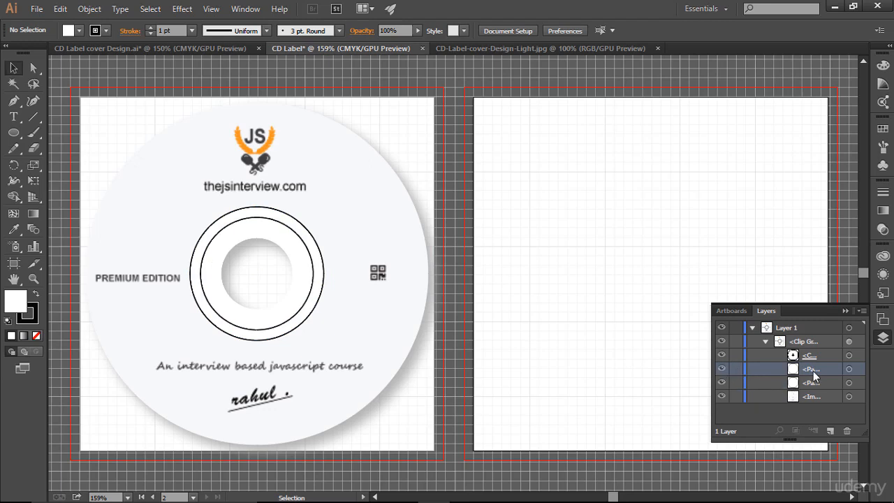
pyautogui.click(849, 369)
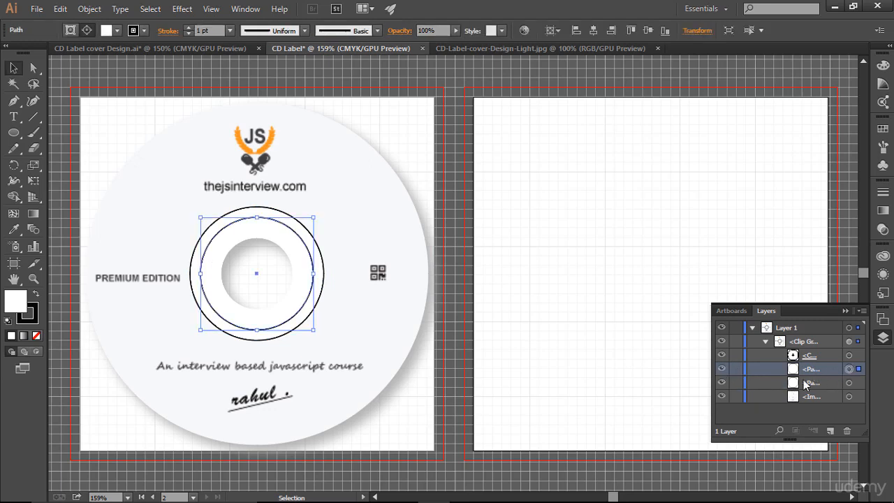
pyautogui.click(146, 31)
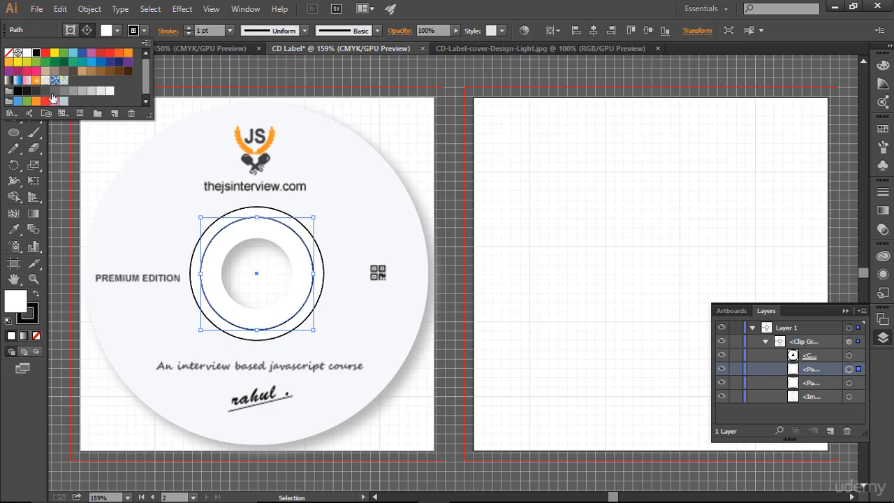
pyautogui.click(55, 92)
pyautogui.click(538, 245)
pyautogui.click(549, 244)
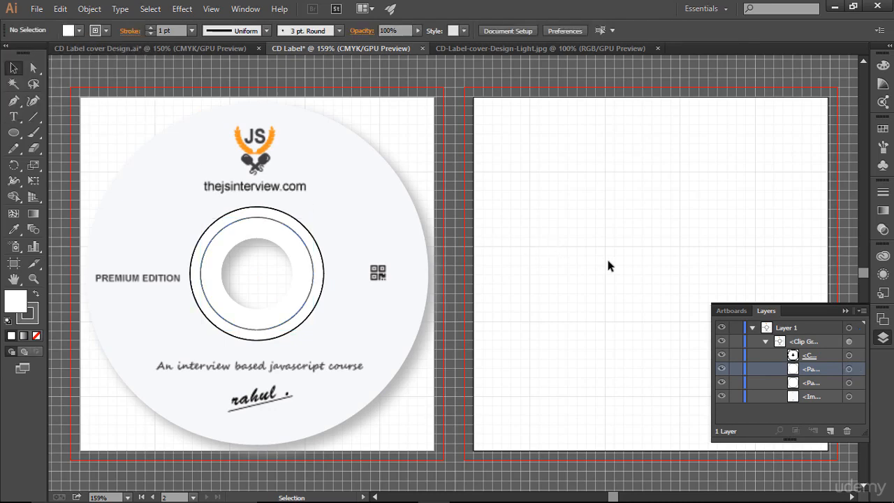
pyautogui.click(850, 371)
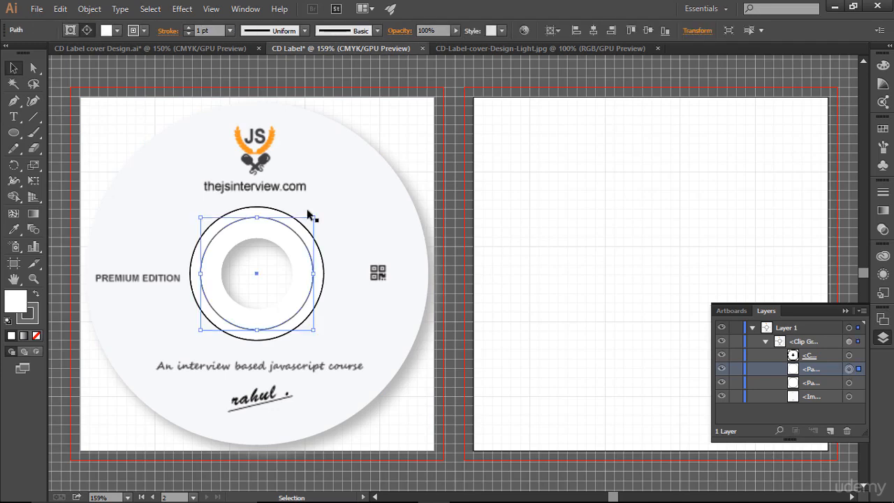
pyautogui.click(144, 30)
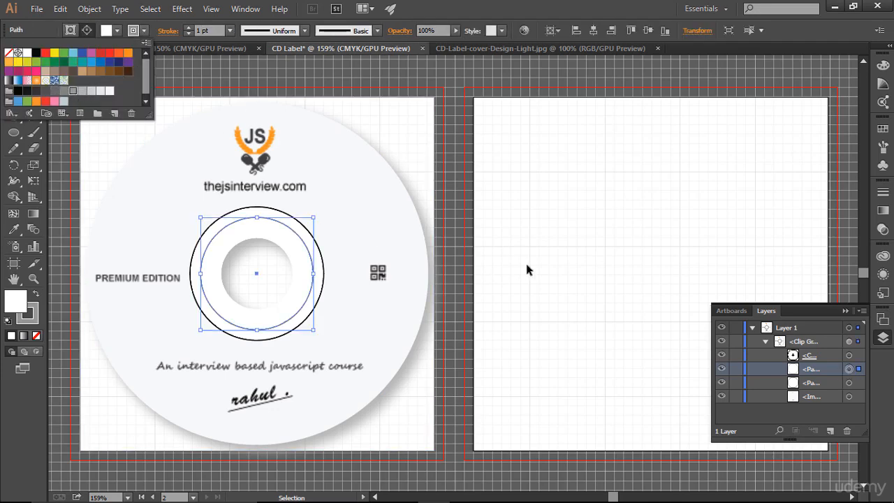
pyautogui.click(528, 270)
pyautogui.click(528, 269)
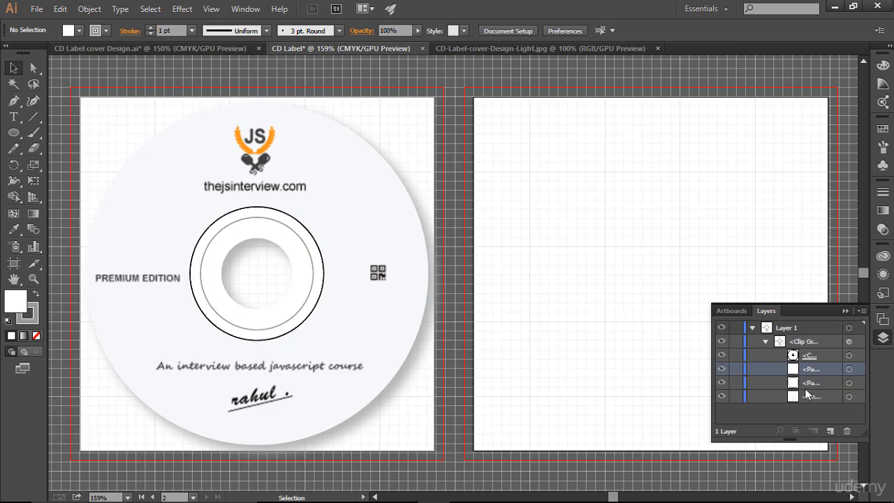
# Change the stroke color of the outer 1.78 in ring to the same mid-gray as the inner ring.
pyautogui.click(841, 382)
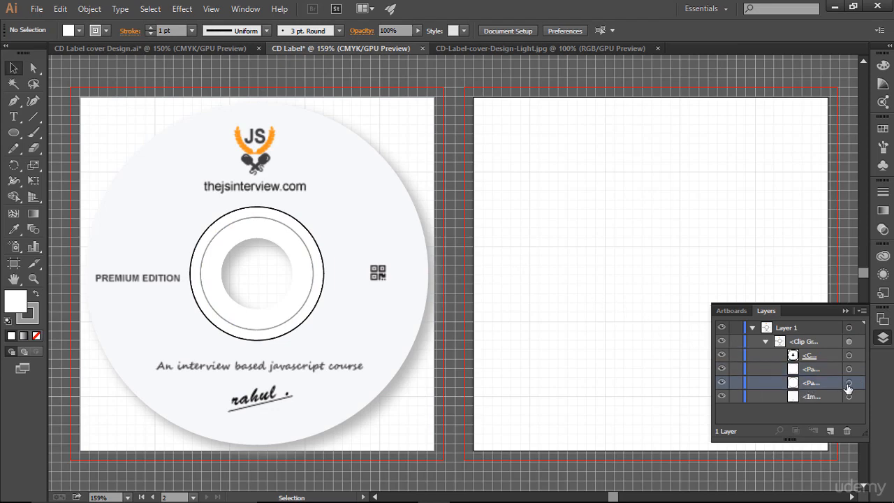
pyautogui.click(848, 384)
pyautogui.click(144, 31)
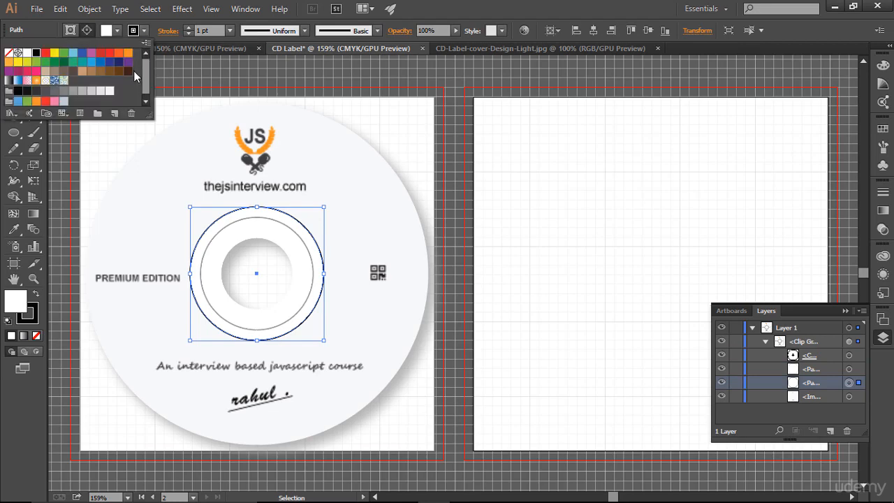
pyautogui.click(73, 90)
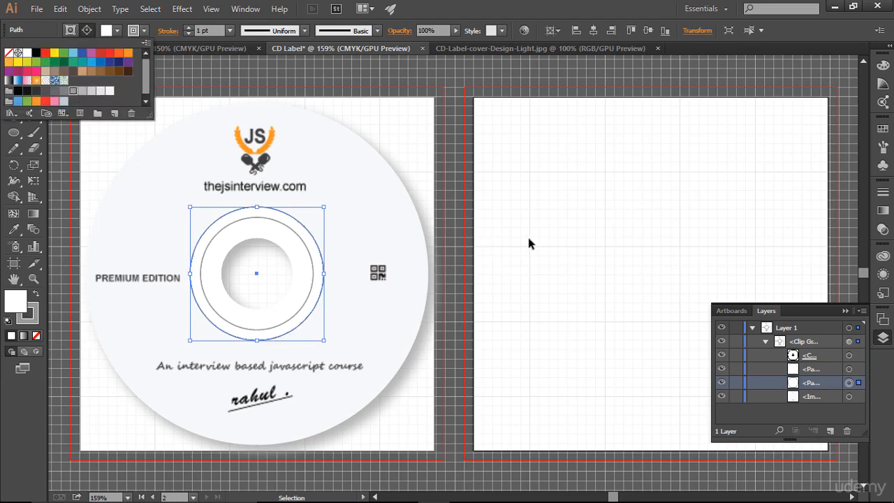
pyautogui.click(528, 243)
pyautogui.click(667, 292)
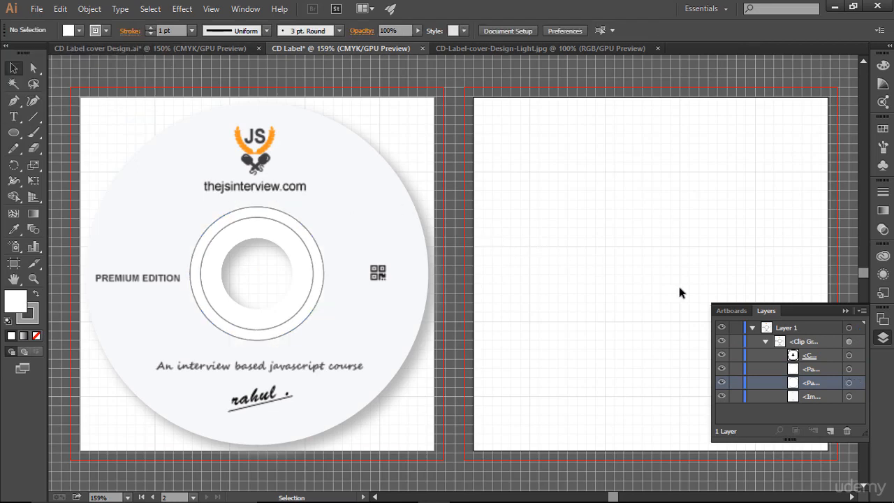
pyautogui.click(846, 311)
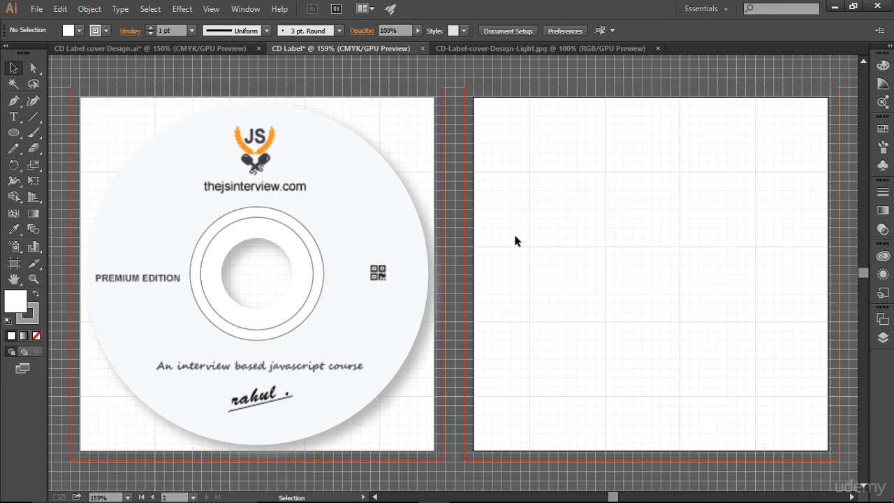
pyautogui.moveTo(144, 97); pyautogui.dragTo(461, 373)
pyautogui.click(556, 303)
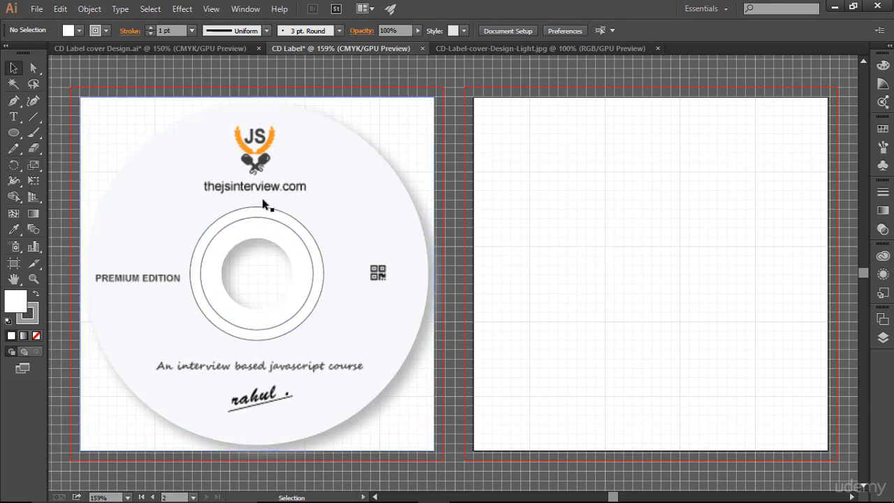
# Draw a circle about 2.22 in across on the second artboard and set its width and height to 4.57 in.
pyautogui.moveTo(20, 132); pyautogui.dragTo(56, 164)
pyautogui.moveTo(561, 188); pyautogui.dragTo(694, 351)
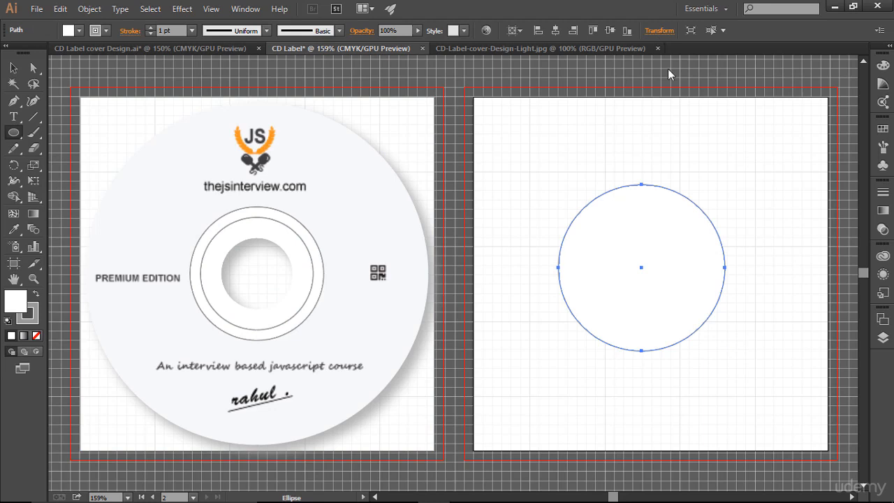
pyautogui.click(659, 31)
pyautogui.click(613, 53)
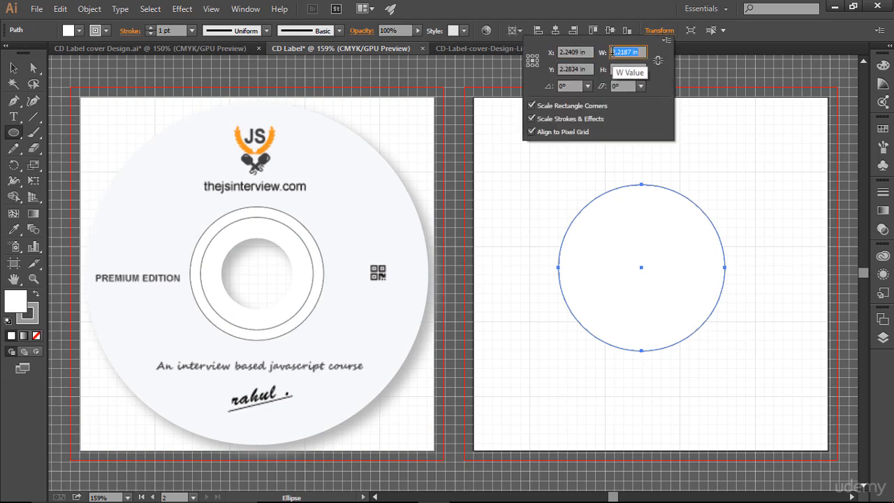
pyautogui.write('4.57')
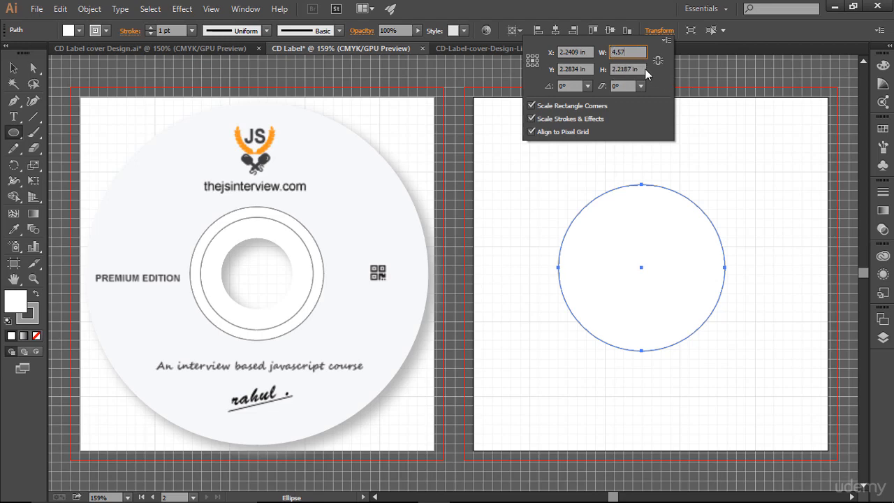
pyautogui.press('Tab')
pyautogui.write('4.57')
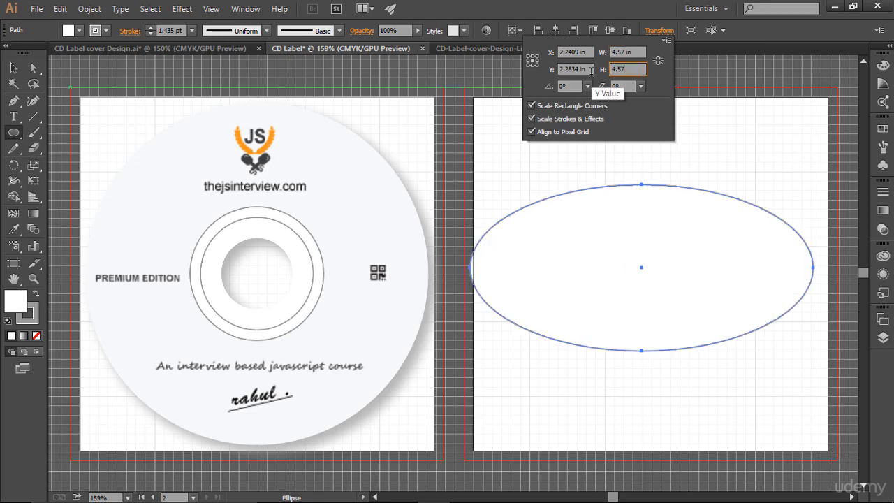
pyautogui.press('Return')
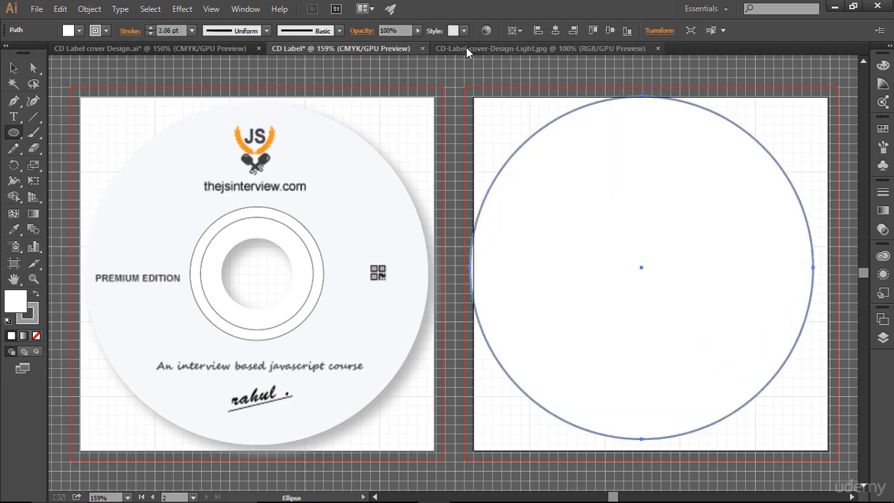
# Center the 4.57 in circle horizontally and vertically on the second artboard and set its stroke weight to 1 pt.
pyautogui.click(557, 31)
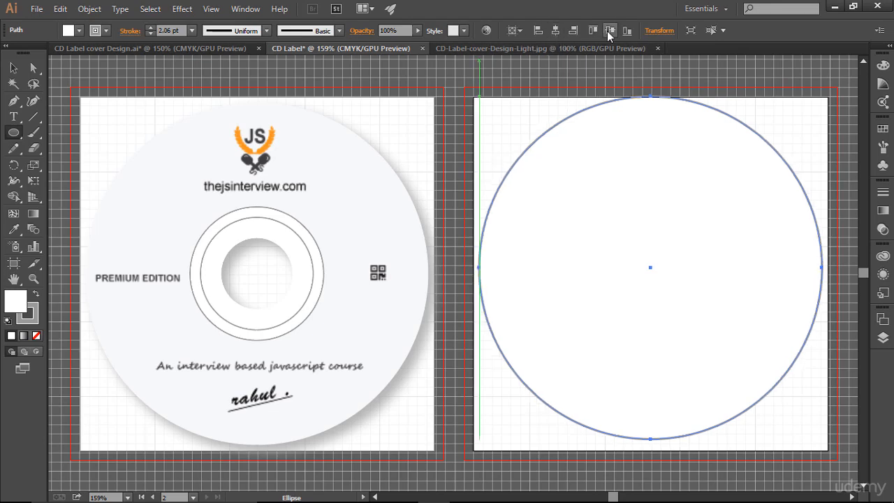
pyautogui.click(608, 30)
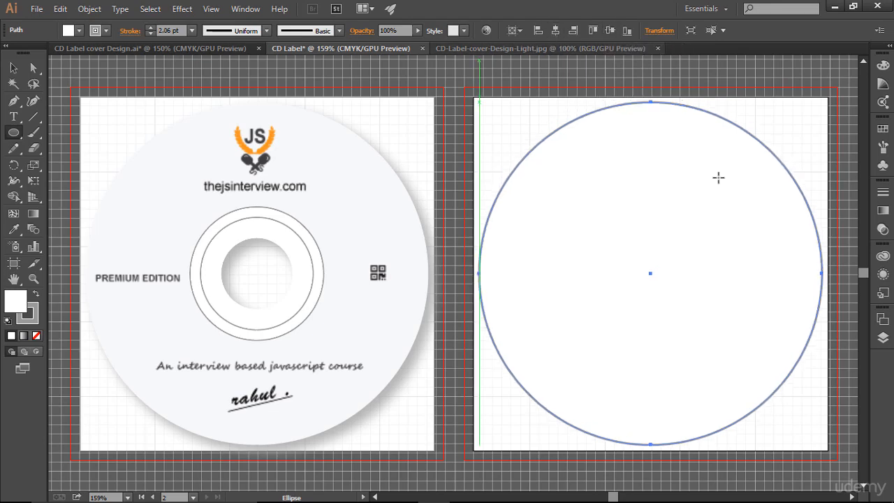
pyautogui.click(147, 34)
pyautogui.click(147, 34)
pyautogui.press('v')
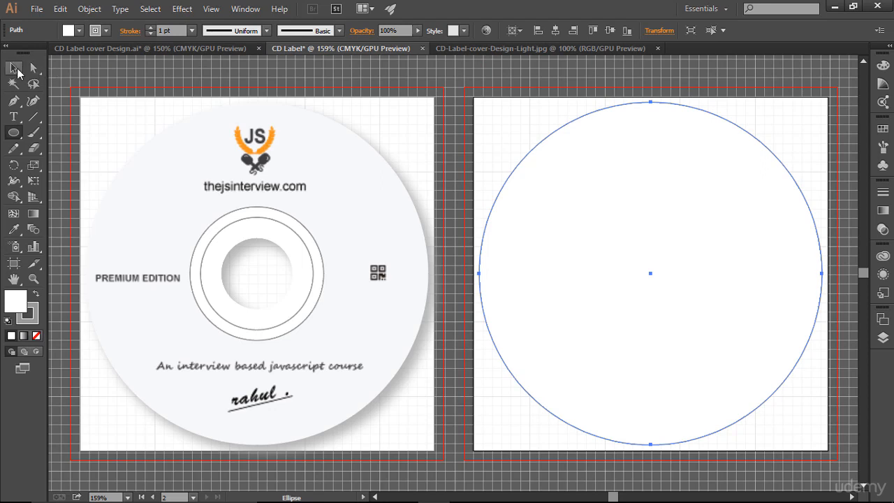
pyautogui.click(222, 72)
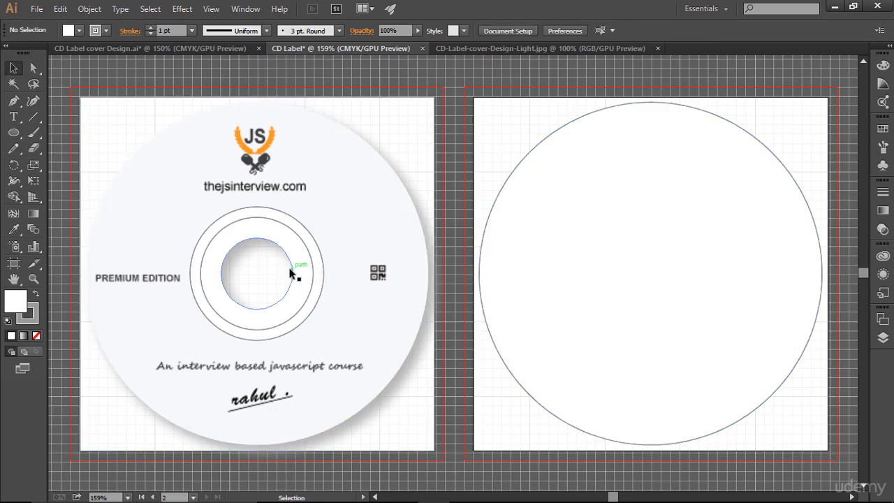
# Draw a circle about 1.01 in across inside the large circle on the second artboard and set its width and height to 0.95 in.
pyautogui.click(13, 133)
pyautogui.moveTo(611, 213); pyautogui.dragTo(687, 288)
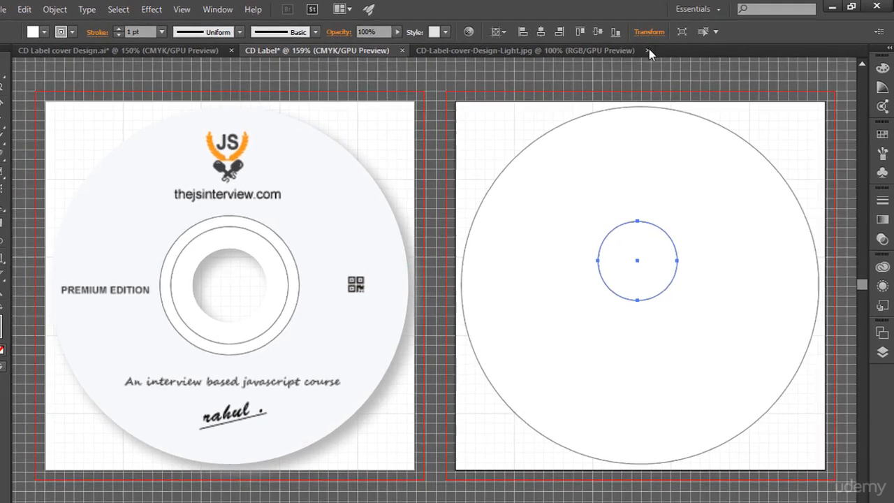
pyautogui.click(659, 30)
pyautogui.click(488, 75)
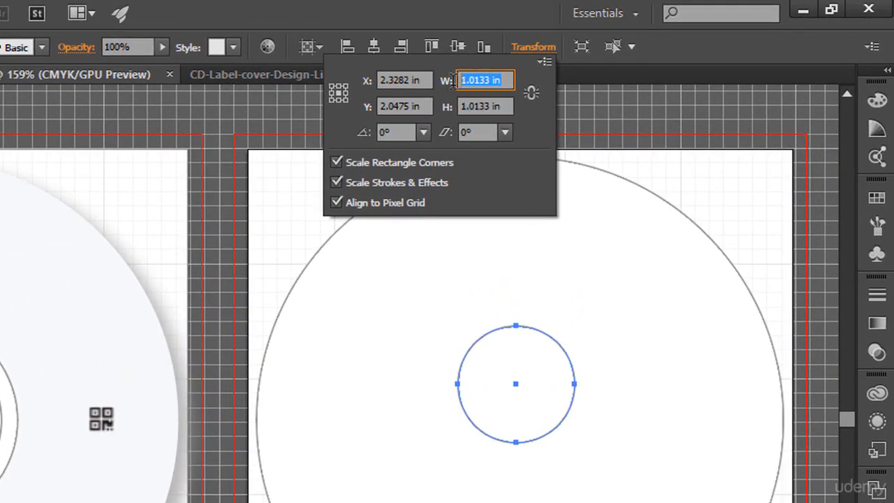
pyautogui.write('0.95')
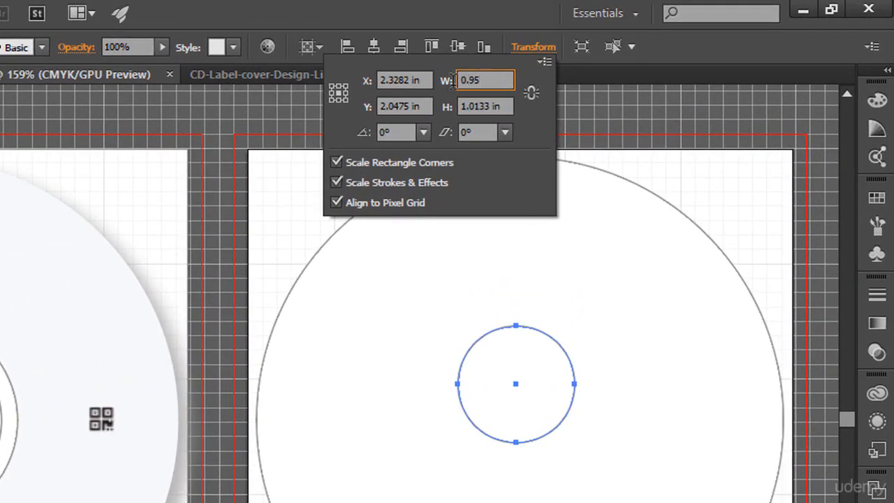
pyautogui.click(504, 106)
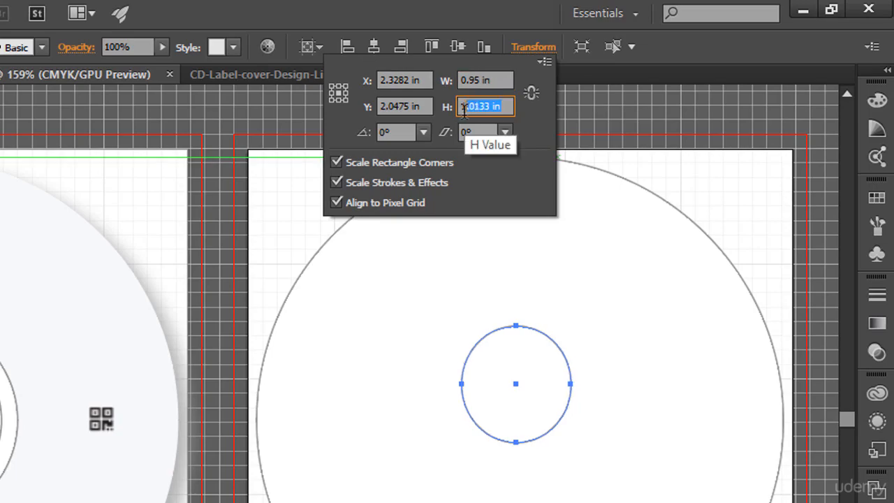
pyautogui.write('0.95')
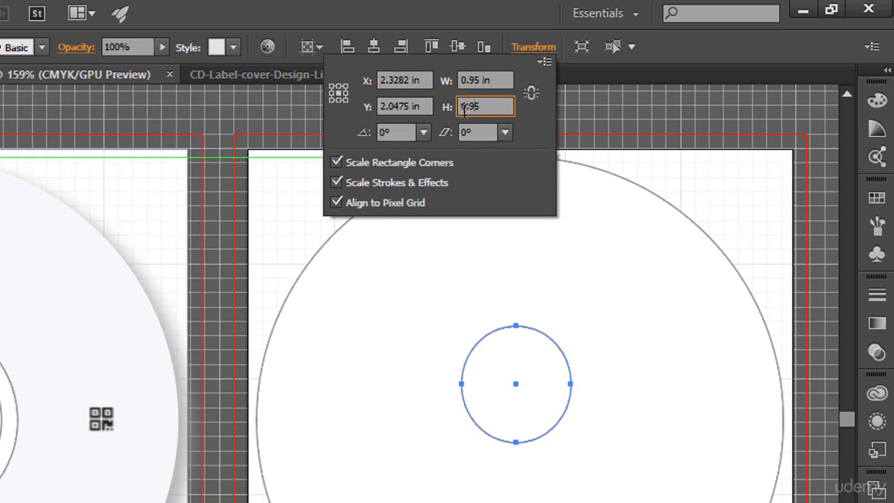
pyautogui.press('Return')
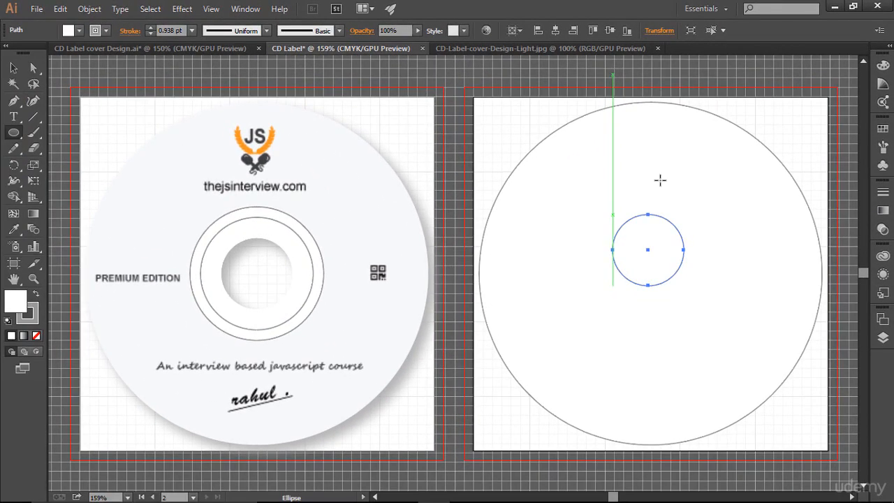
# Center the 0.95 in circle horizontally and vertically on the second artboard and cut it out of the large circle with Shape Builder.
pyautogui.click(554, 31)
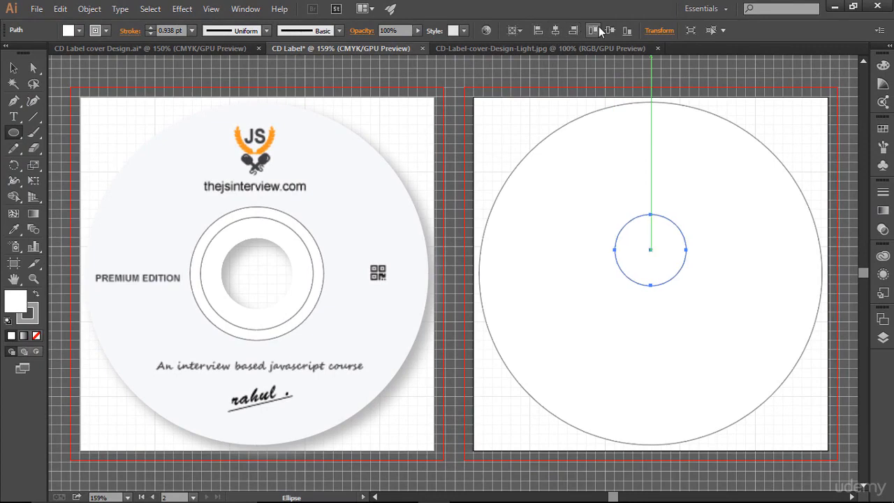
pyautogui.click(604, 27)
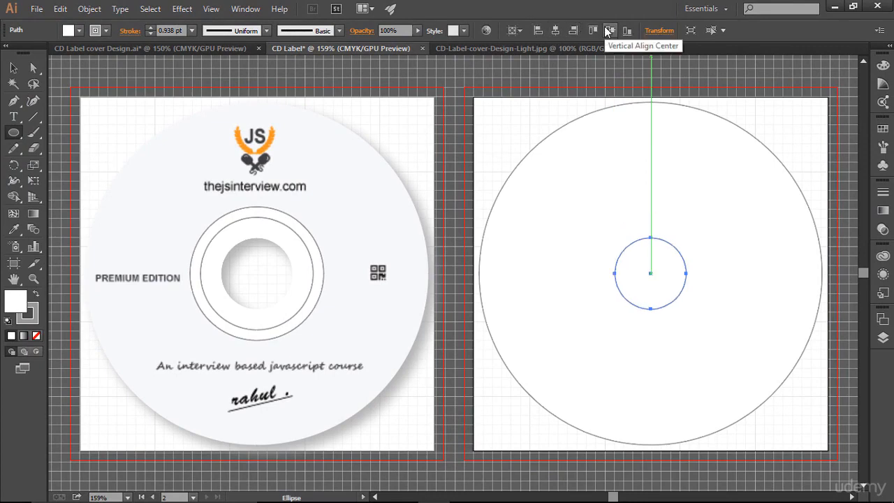
pyautogui.click(13, 68)
pyautogui.moveTo(508, 109); pyautogui.dragTo(704, 344)
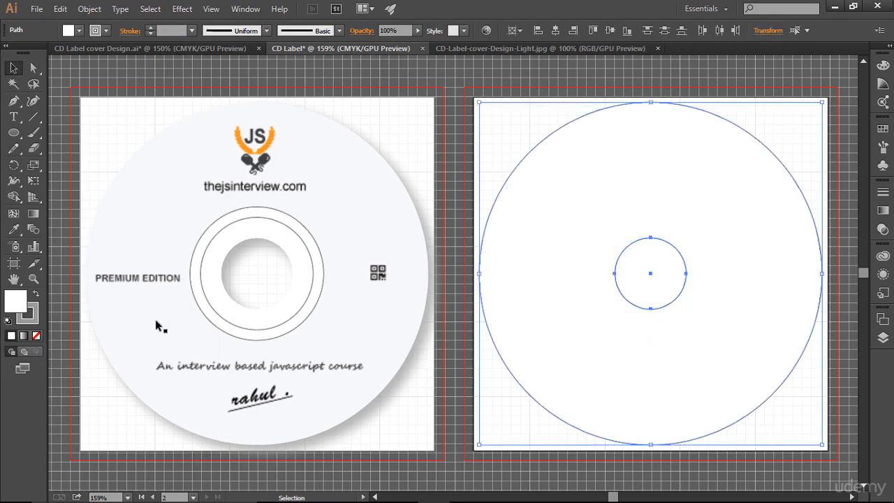
pyautogui.click(13, 196)
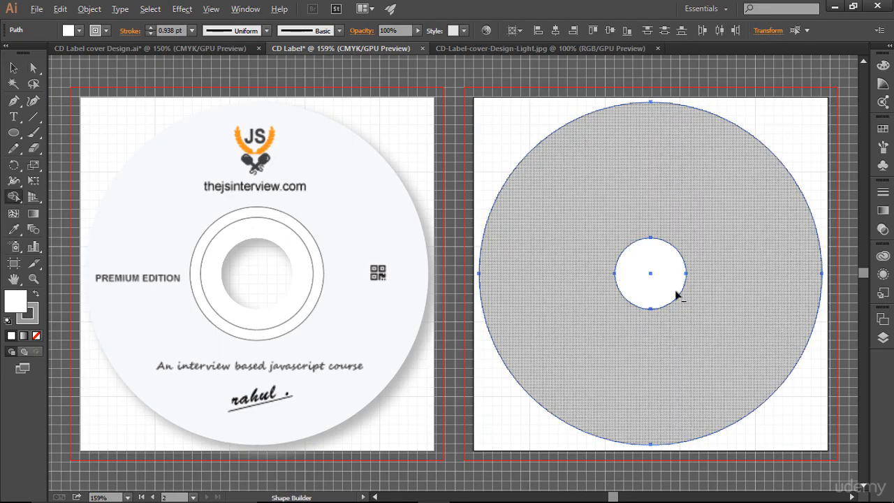
pyautogui.keyDown('alt'); pyautogui.click(653, 276); pyautogui.keyUp('alt')
pyautogui.press('v')
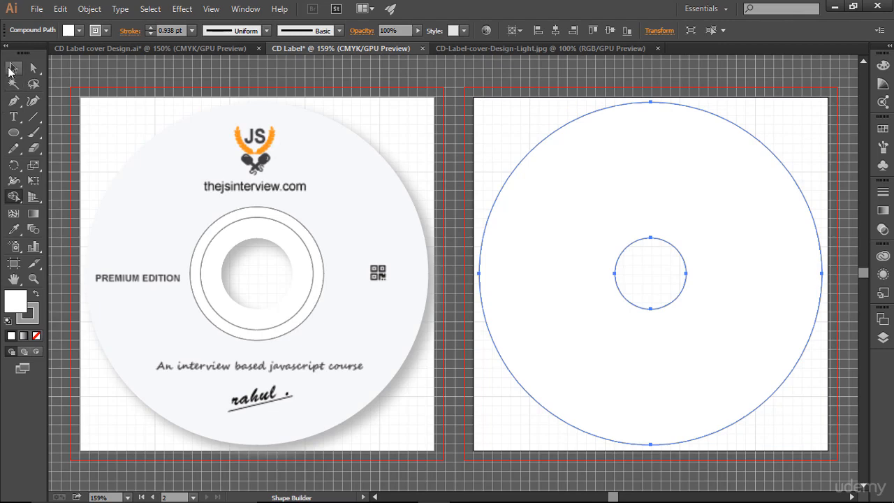
pyautogui.click(600, 89)
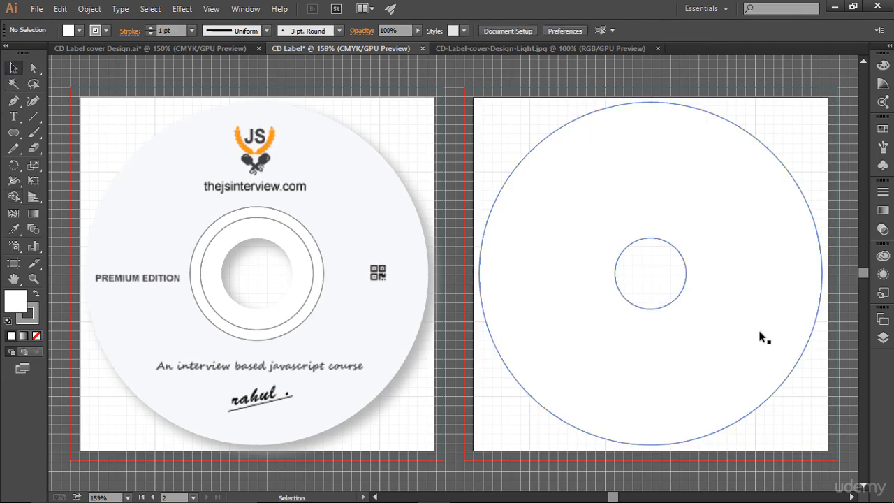
pyautogui.click(736, 288)
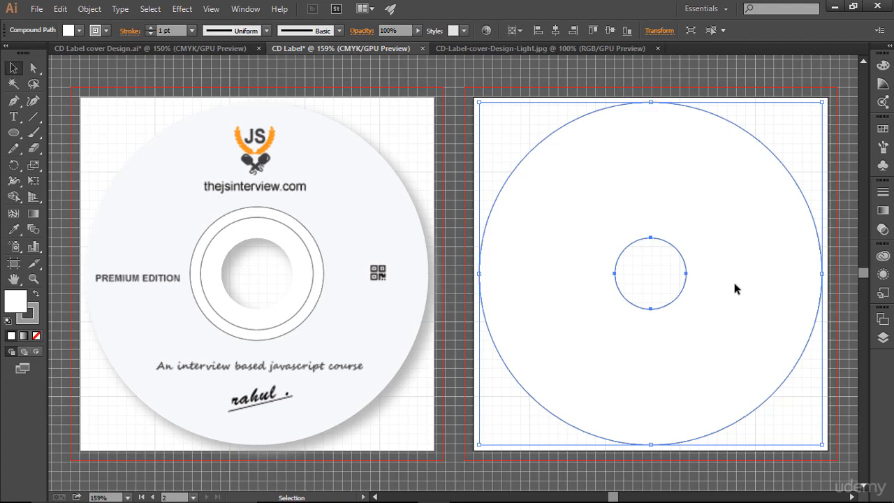
# Open CD-Label-cover-Design-dark.jpg and bring its image into the CD Label document, positioned to cover the second artboard.
pyautogui.click(37, 10)
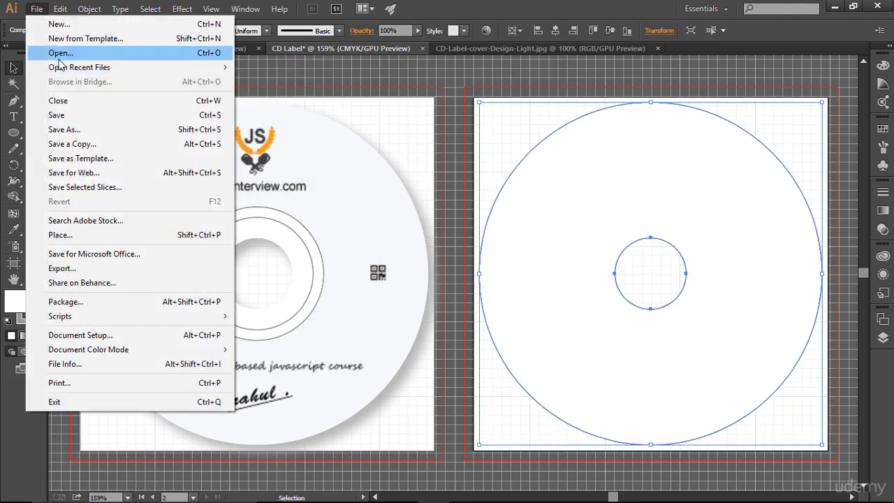
pyautogui.click(60, 56)
pyautogui.doubleClick(154, 97)
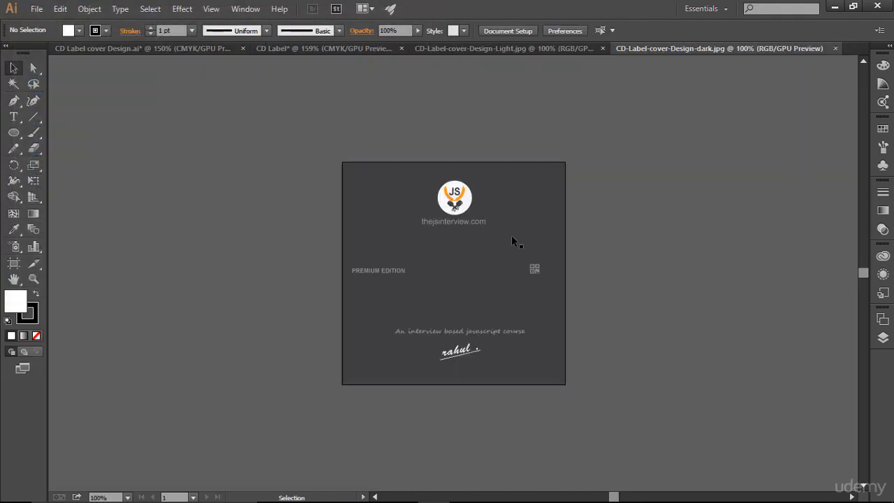
pyautogui.moveTo(400, 213); pyautogui.dragTo(552, 166)
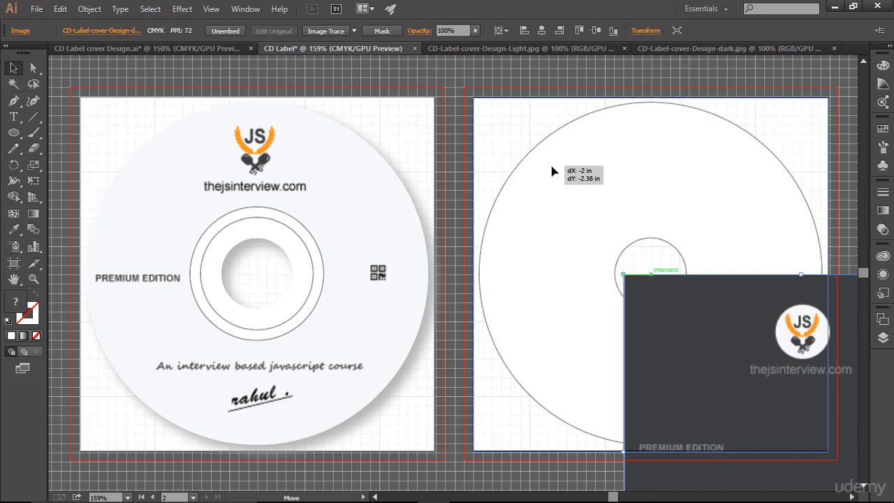
pyautogui.moveTo(552, 171); pyautogui.dragTo(619, 250)
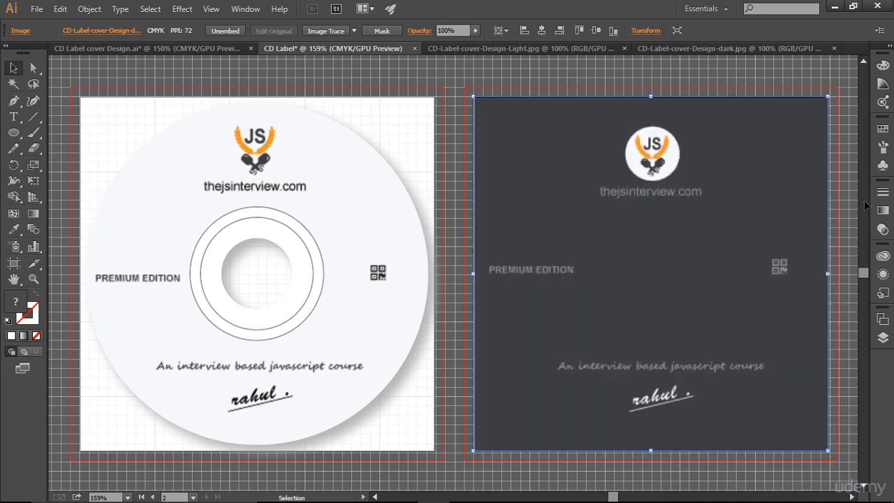
# Move the dark cover image beneath the ring-shaped compound path in the layer order and clip it to that path with a clipping mask.
pyautogui.click(883, 338)
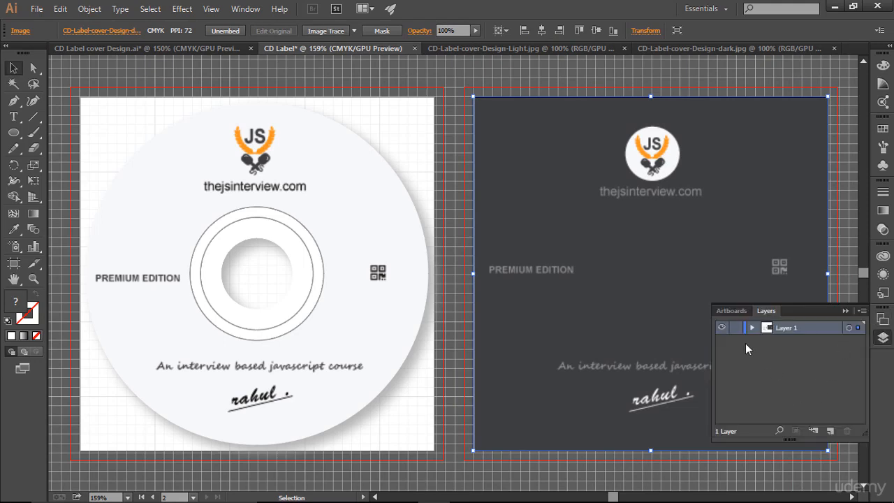
pyautogui.click(751, 328)
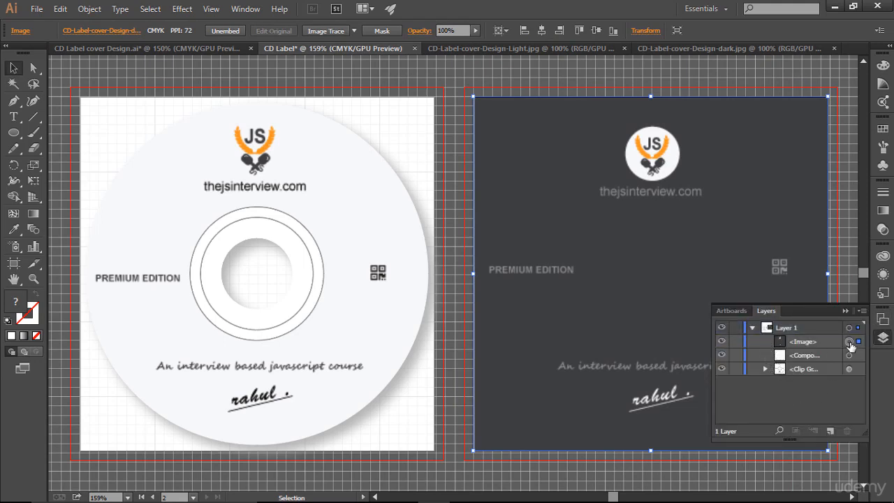
pyautogui.moveTo(822, 344); pyautogui.dragTo(820, 362)
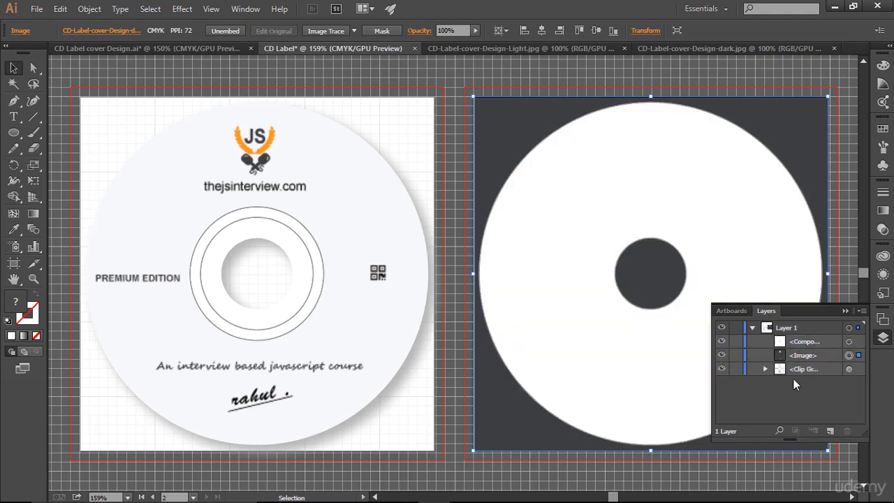
pyautogui.moveTo(691, 72); pyautogui.dragTo(735, 232)
pyautogui.rightClick(692, 183)
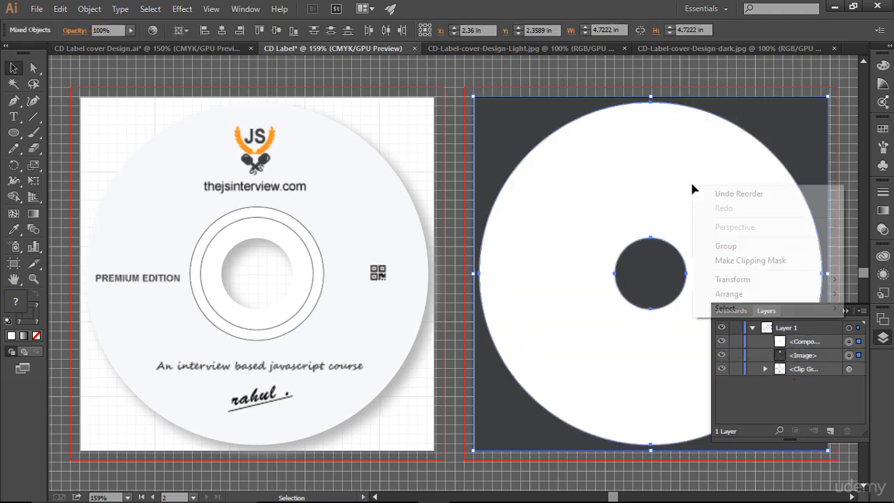
pyautogui.click(735, 264)
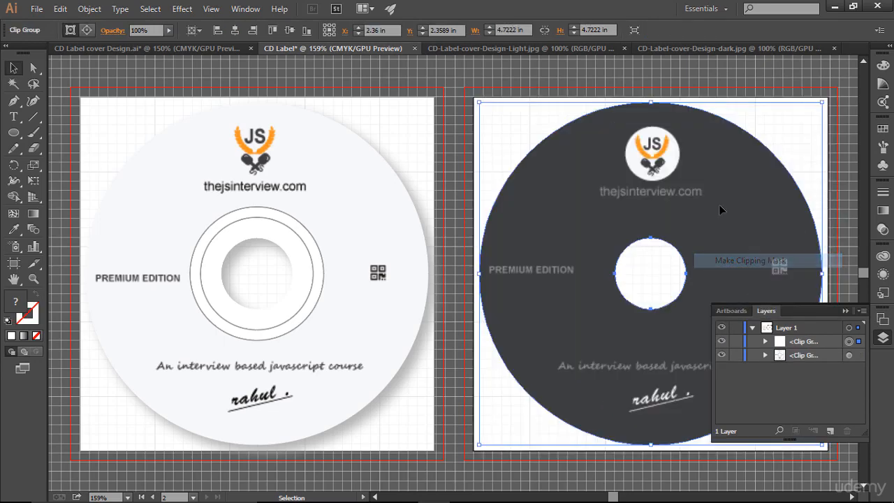
pyautogui.click(846, 311)
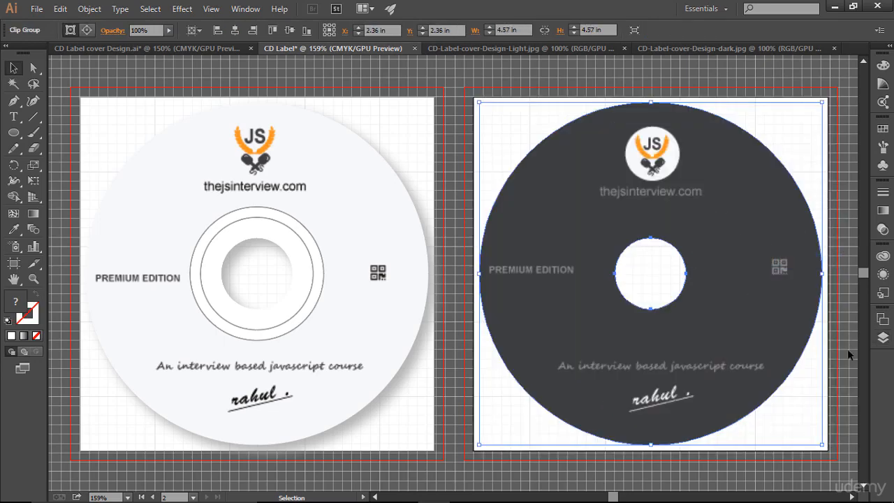
# Apply a Multiply drop shadow to the dark disc with 75% opacity, 0.1 in X and Y offsets and 0.07 in blur.
pyautogui.click(182, 9)
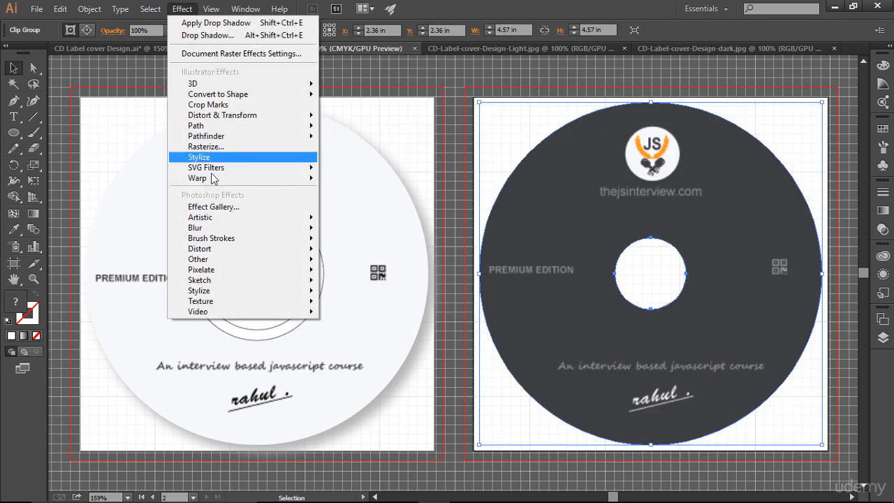
pyautogui.moveTo(222, 162)
pyautogui.click(364, 158)
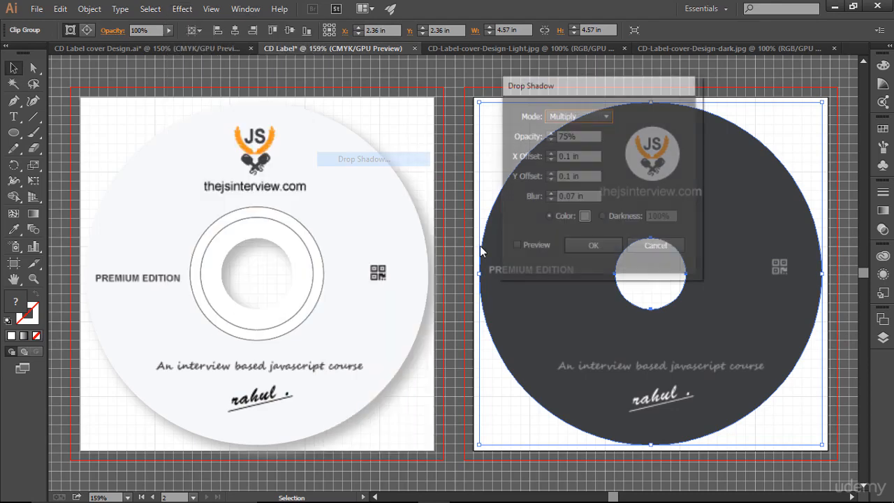
pyautogui.click(585, 246)
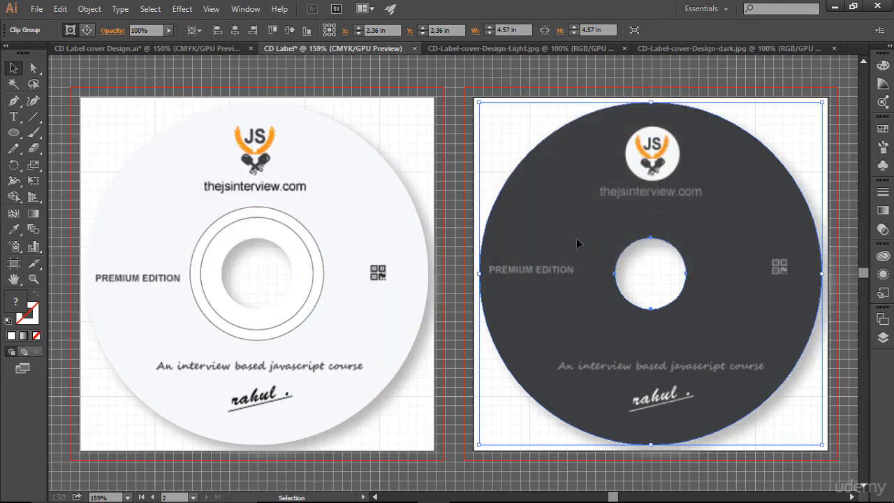
pyautogui.click(377, 79)
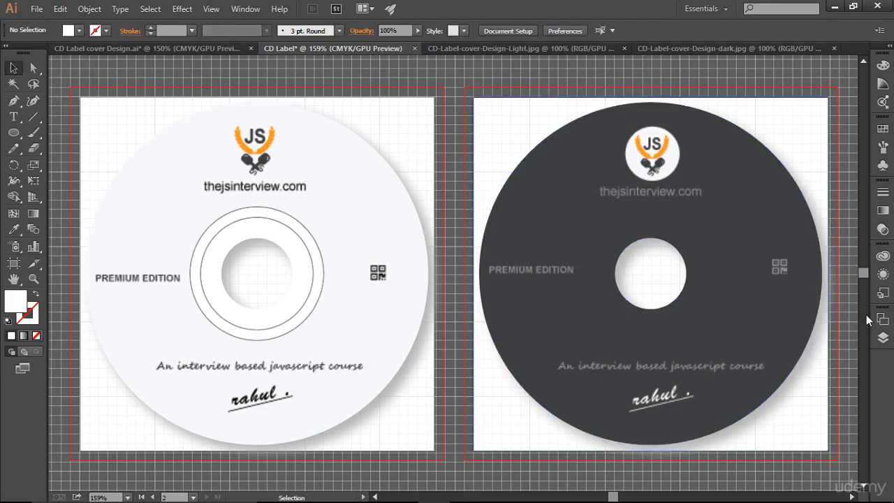
pyautogui.hotkey('ctrl', '1')
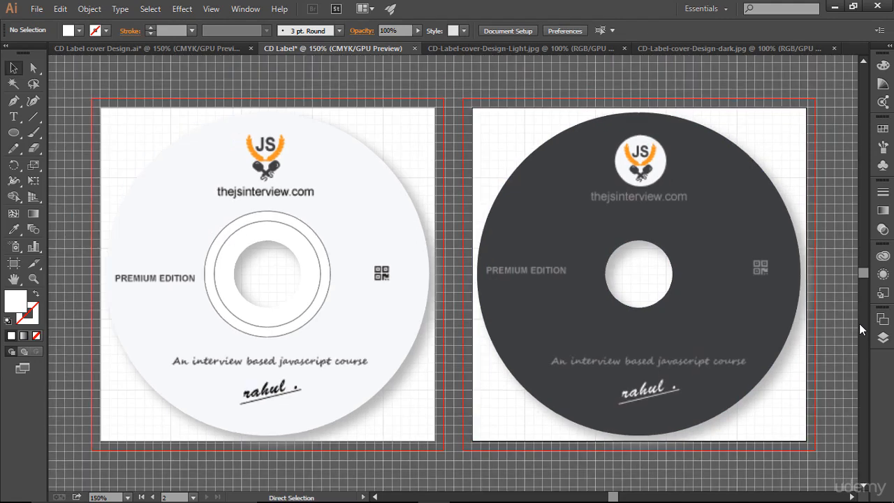